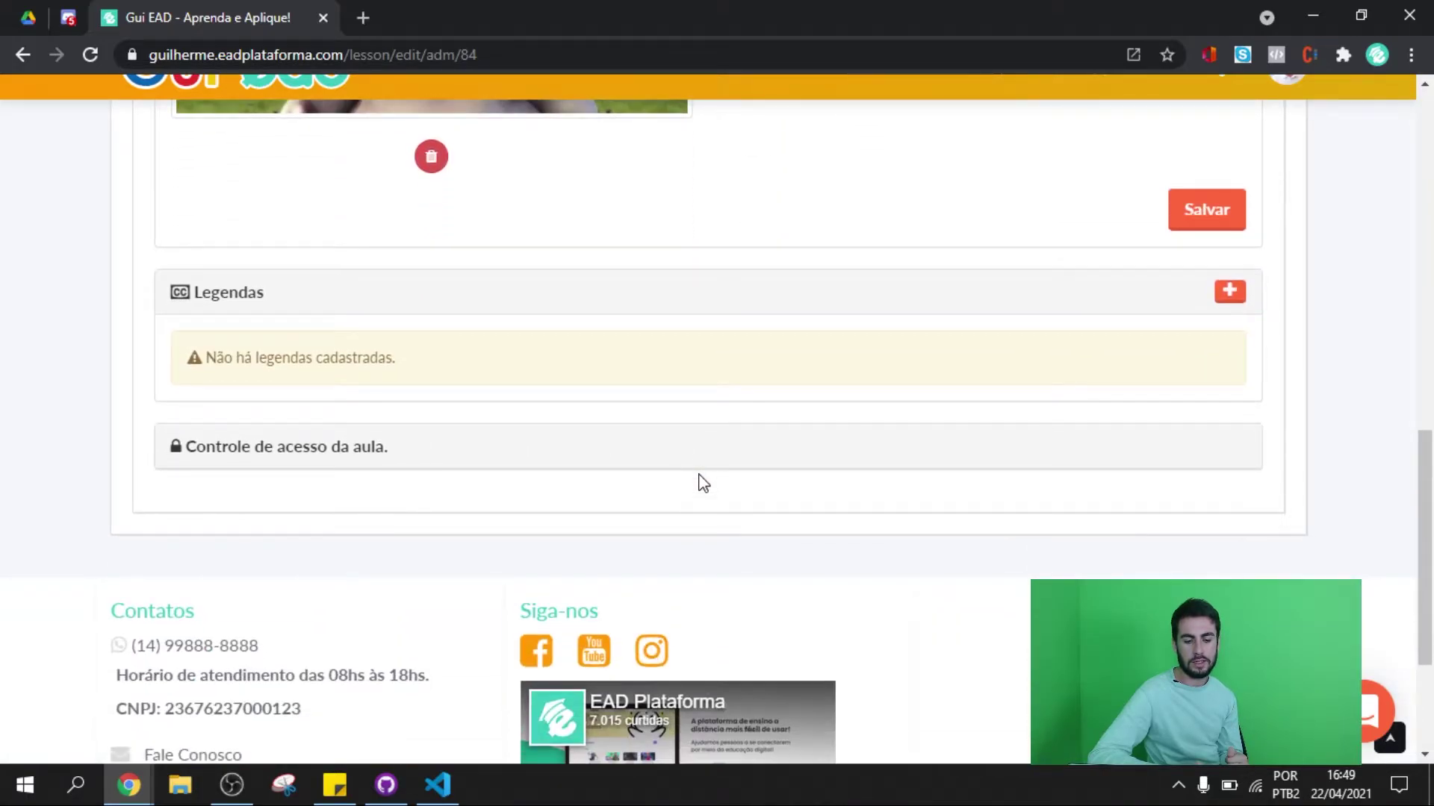
- Expand the lesson's access control section (Controle de acesso da aula)
left_click(584, 452)
left_click(550, 457)
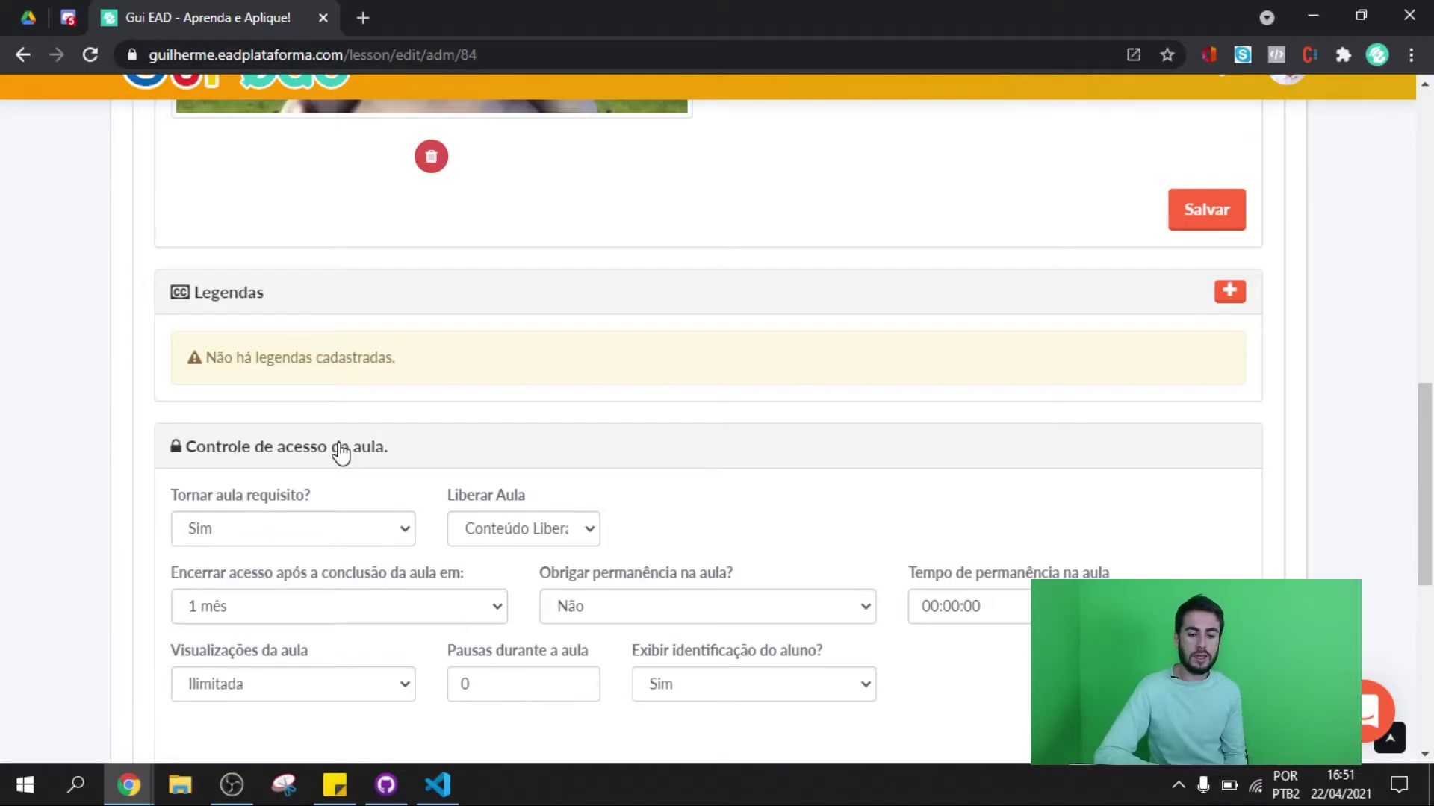
scroll(108, 475, "down", 3)
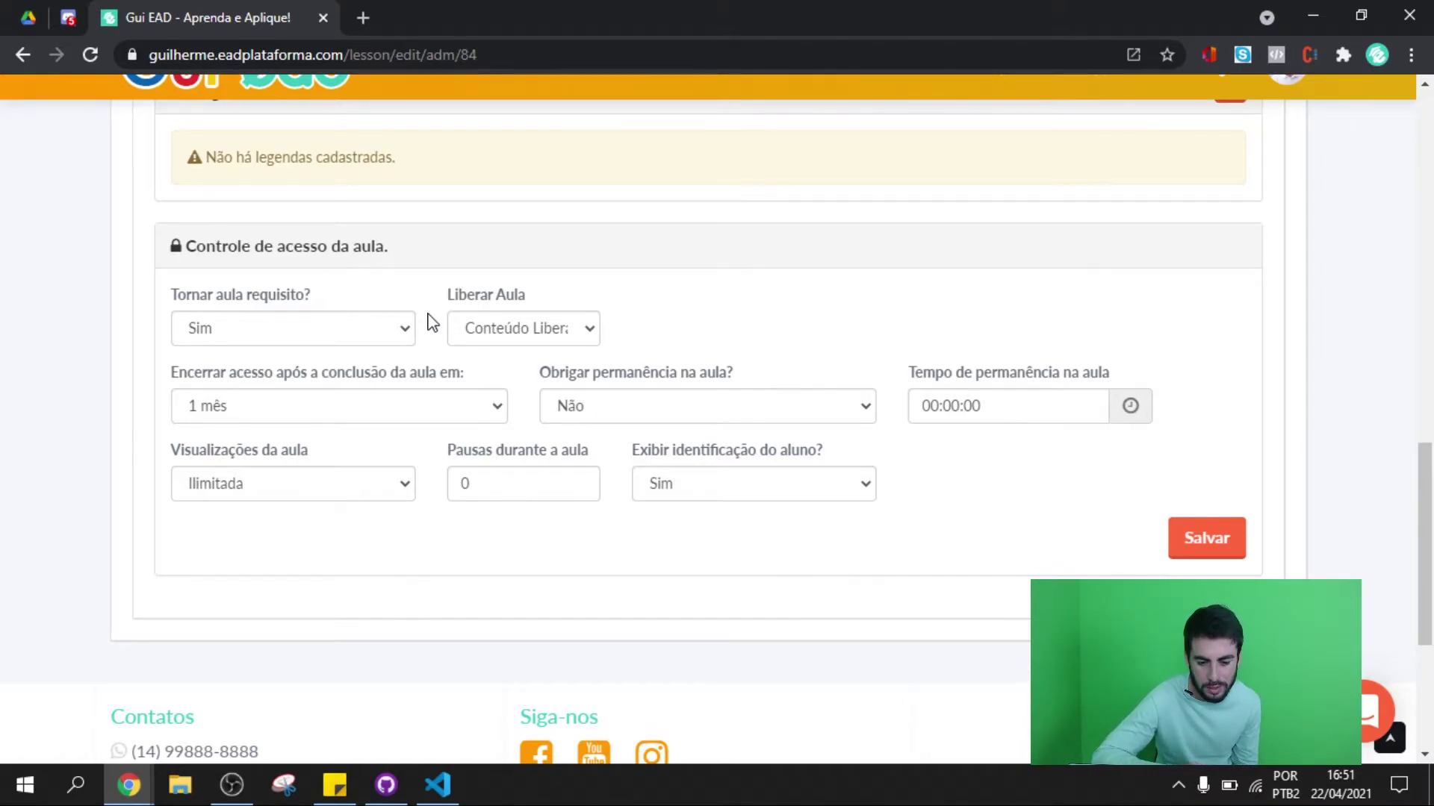
- Set Liberar Aula to Período Flexível in the lesson access control and save the settings
left_click(562, 330)
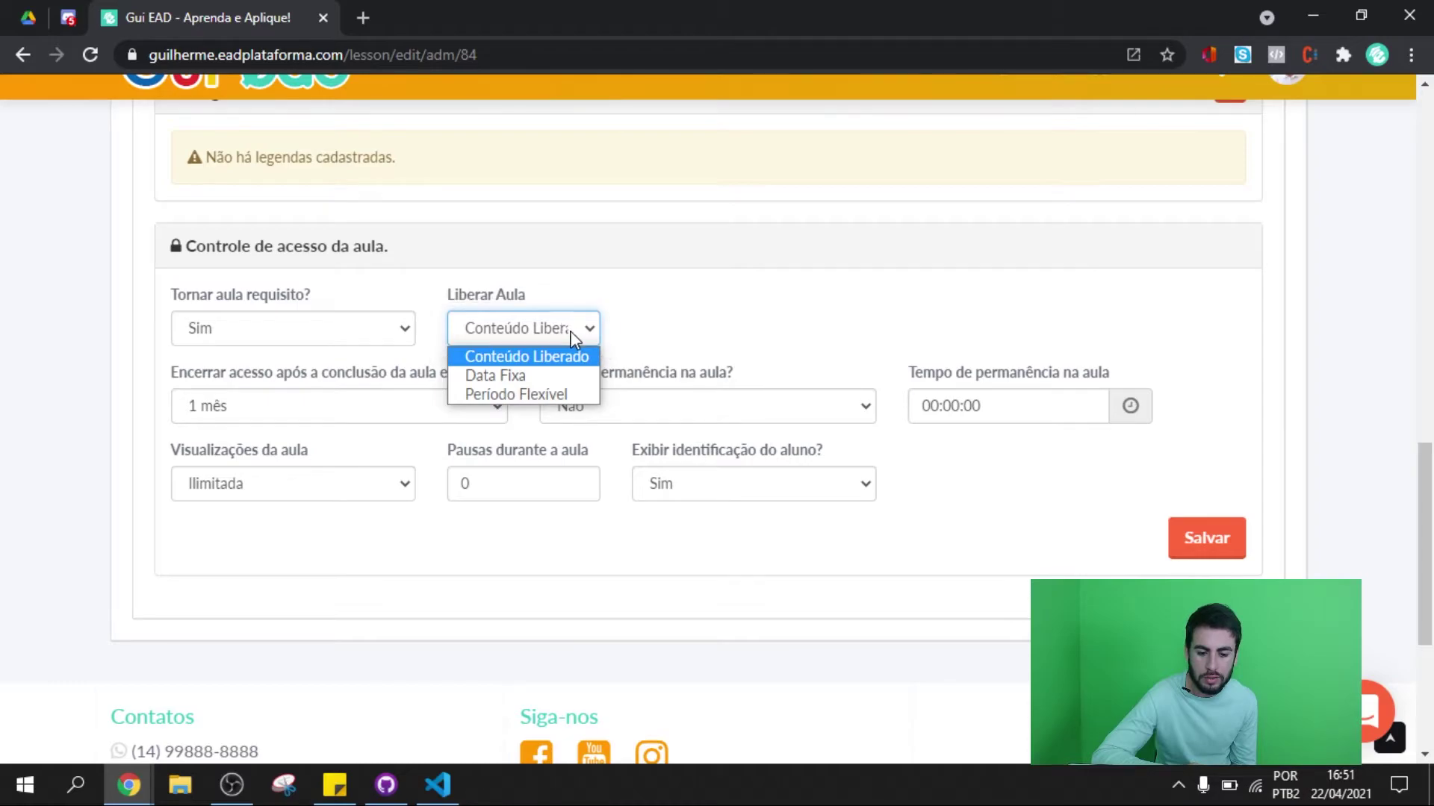
left_click(541, 393)
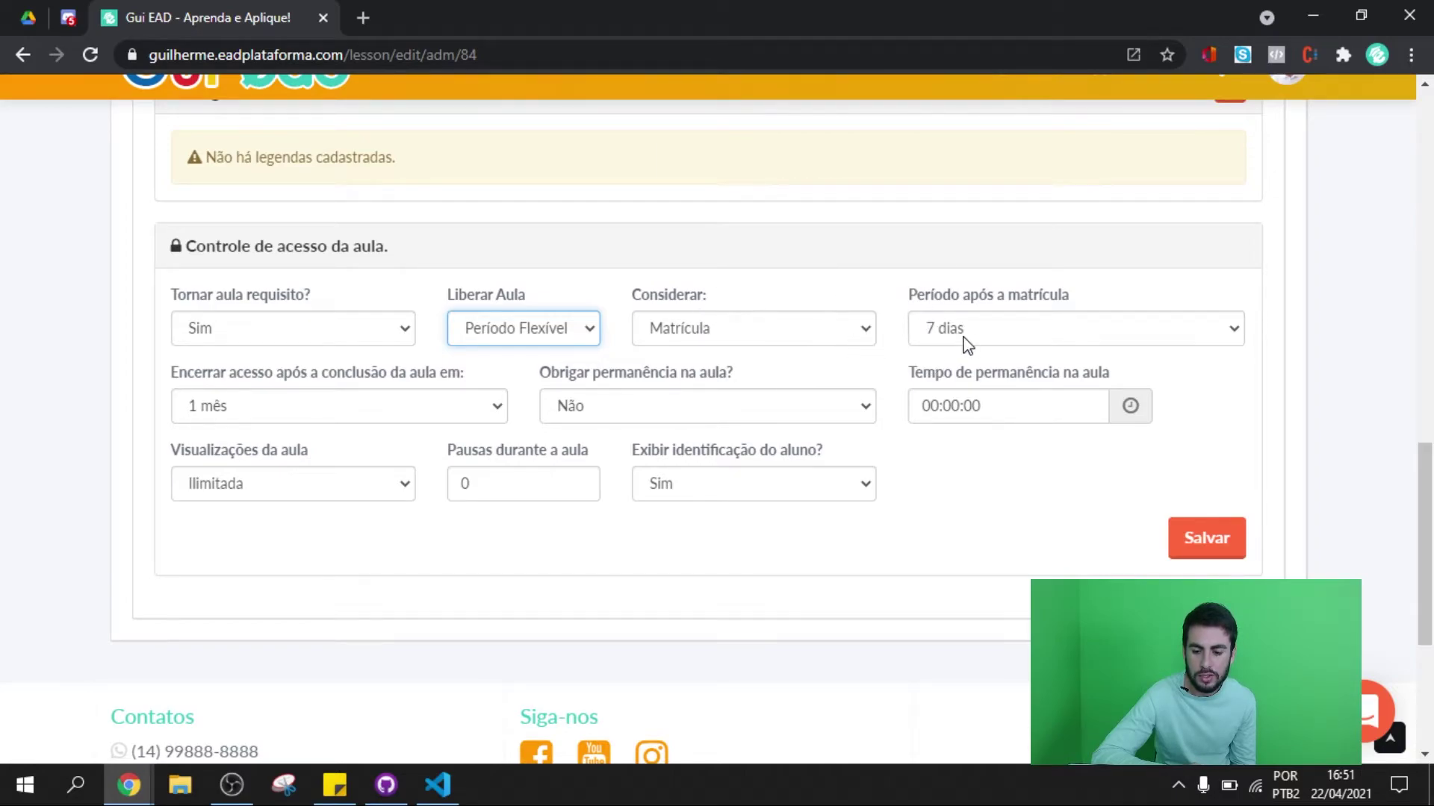
left_click(875, 293)
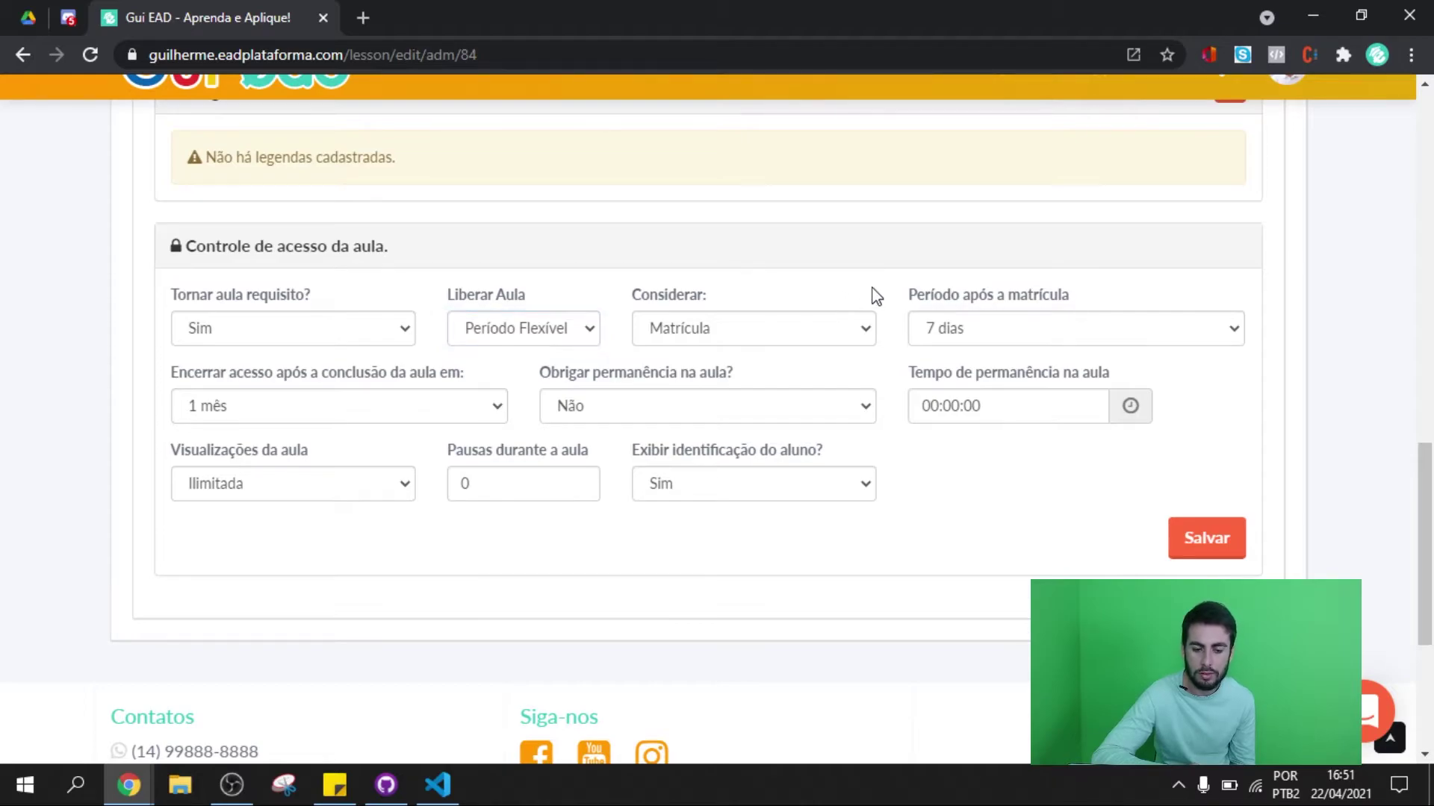
left_click(1207, 541)
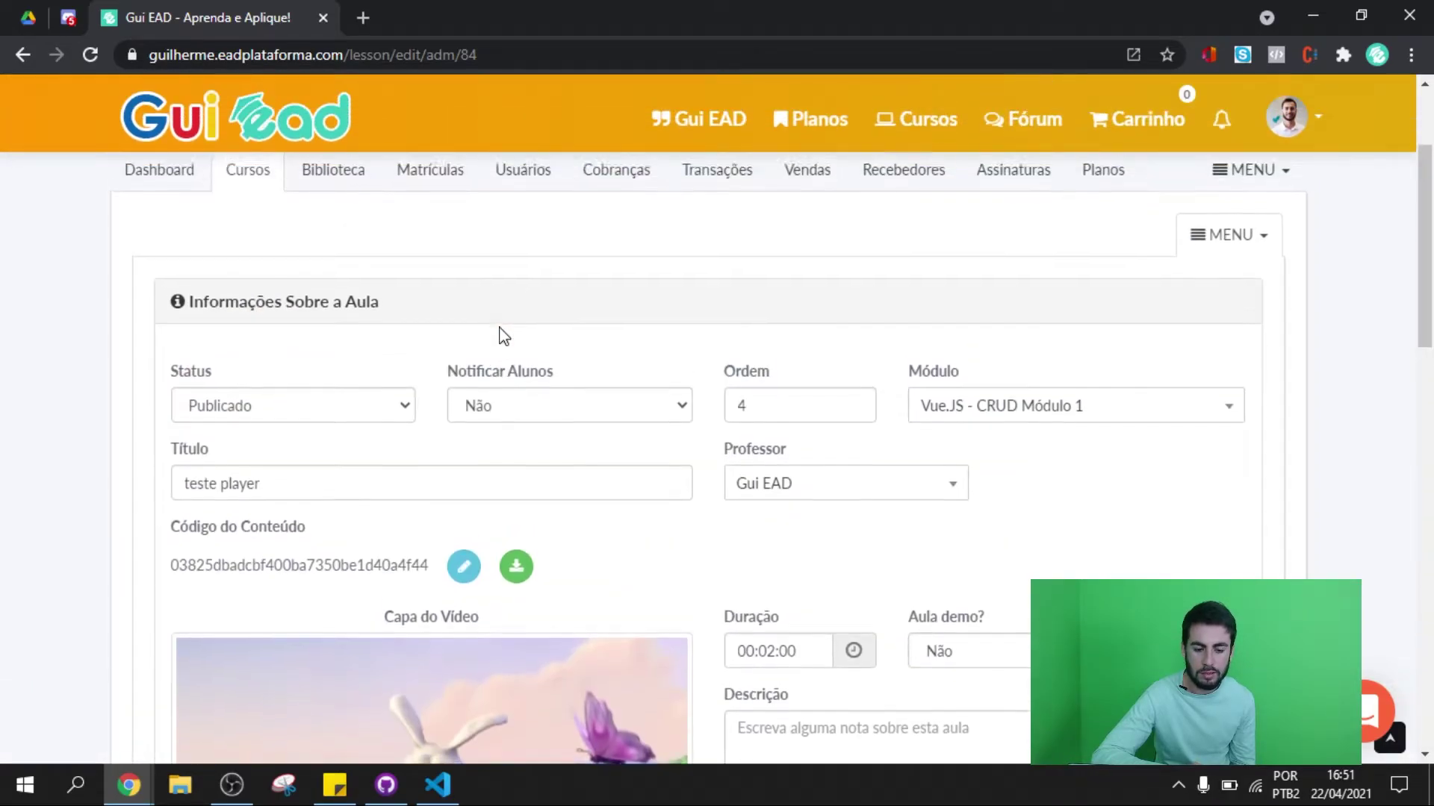
- Switch to the student's incognito browser window and open the Vue.JS - CRUD Básico course from the home page
scroll(998, 446, "down", 1)
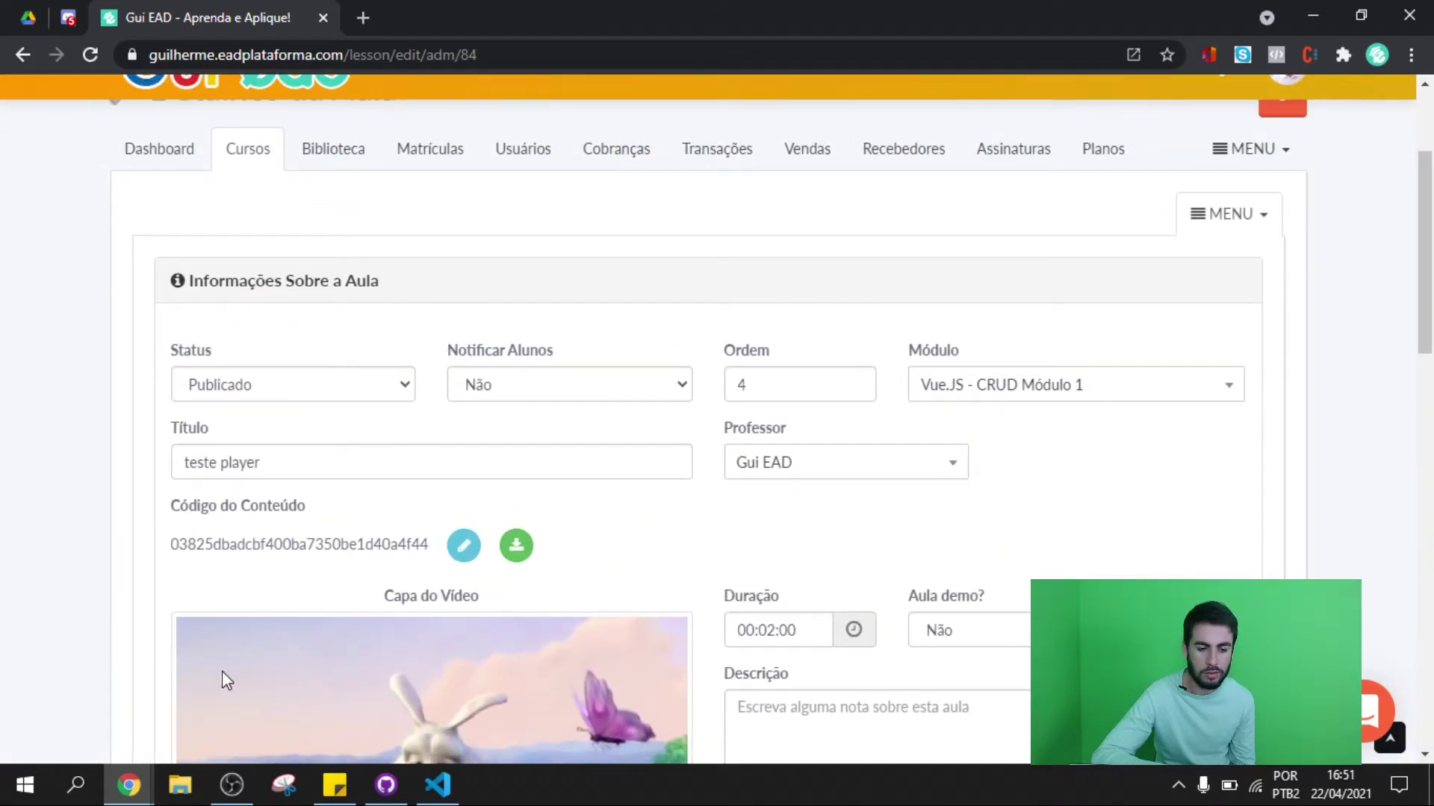
mouse_move(131, 783)
left_click(294, 723)
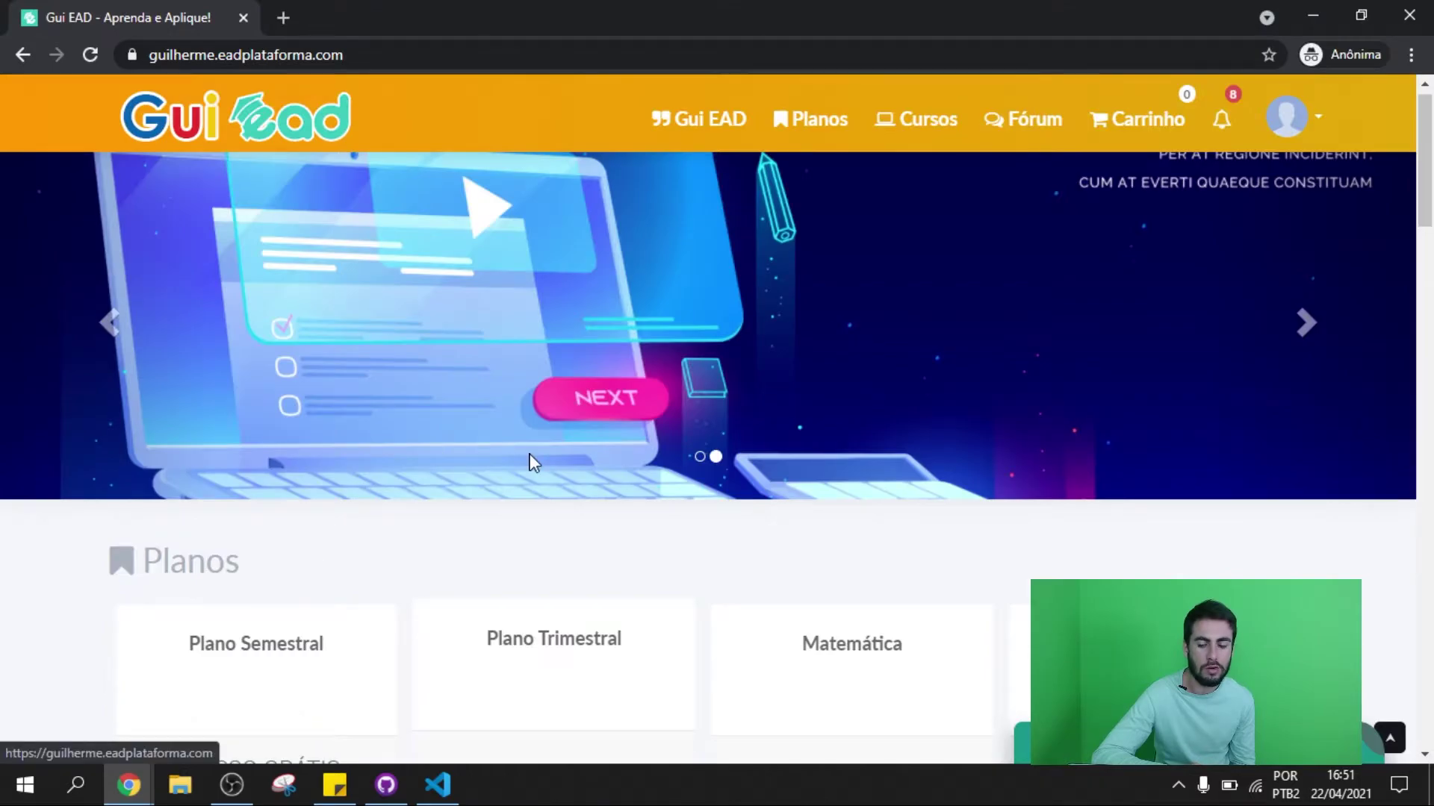
scroll(532, 463, "down", 3)
scroll(528, 463, "up", 2)
scroll(531, 463, "down", 12)
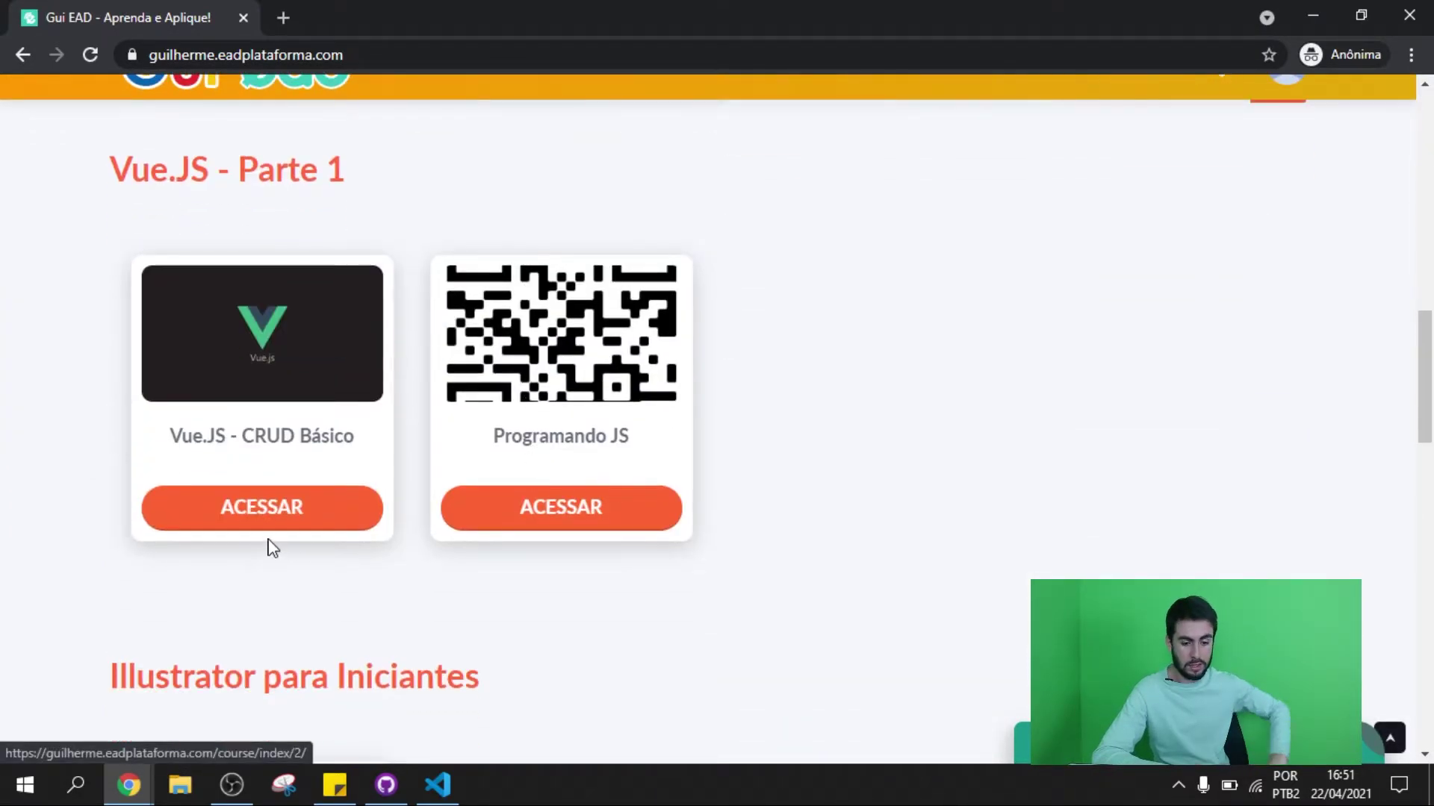
left_click(284, 515)
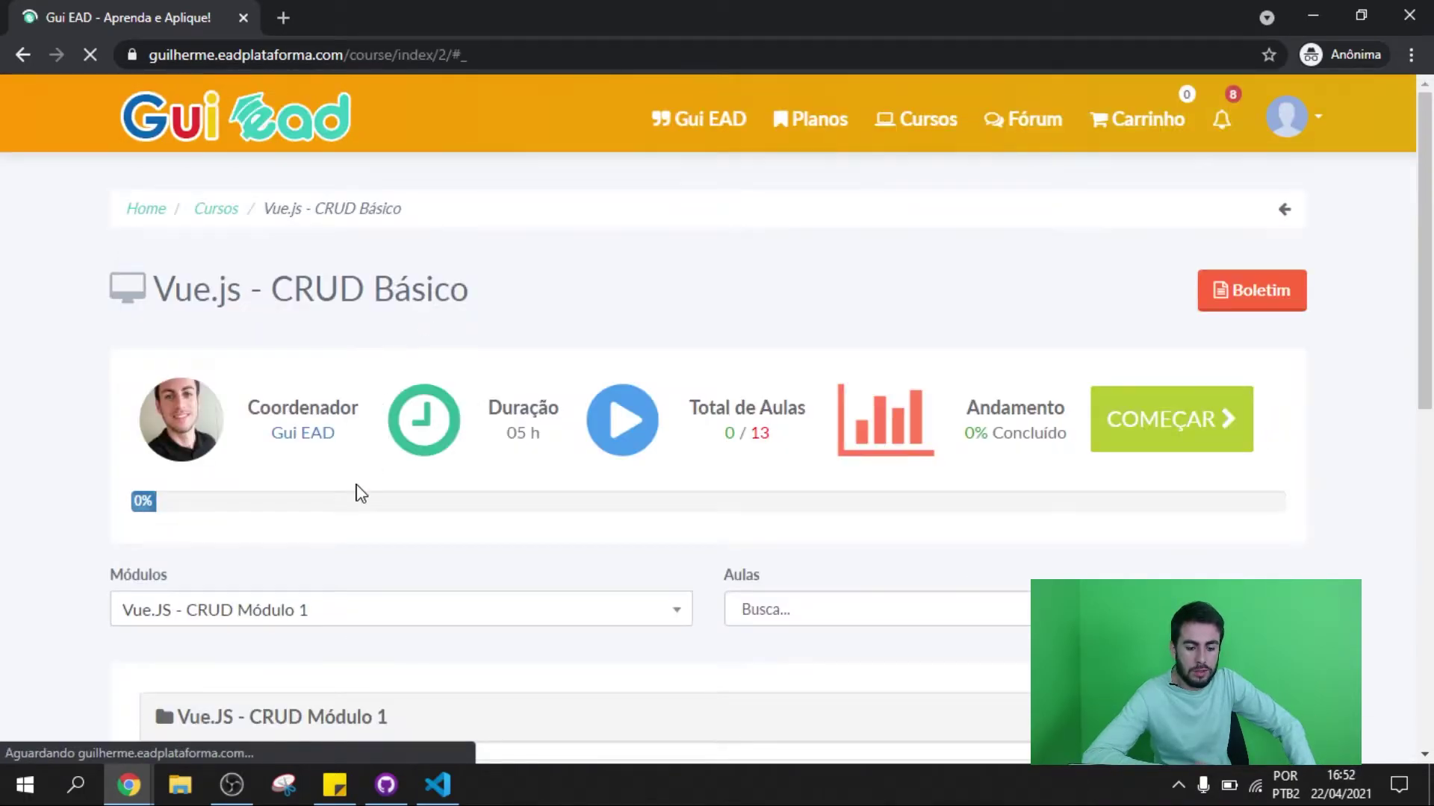
- Expand Vue.JS - CRUD Módulo 1 and check the availability of the fourth lesson in the student's lesson list
scroll(360, 492, "down", 3)
left_click(343, 483)
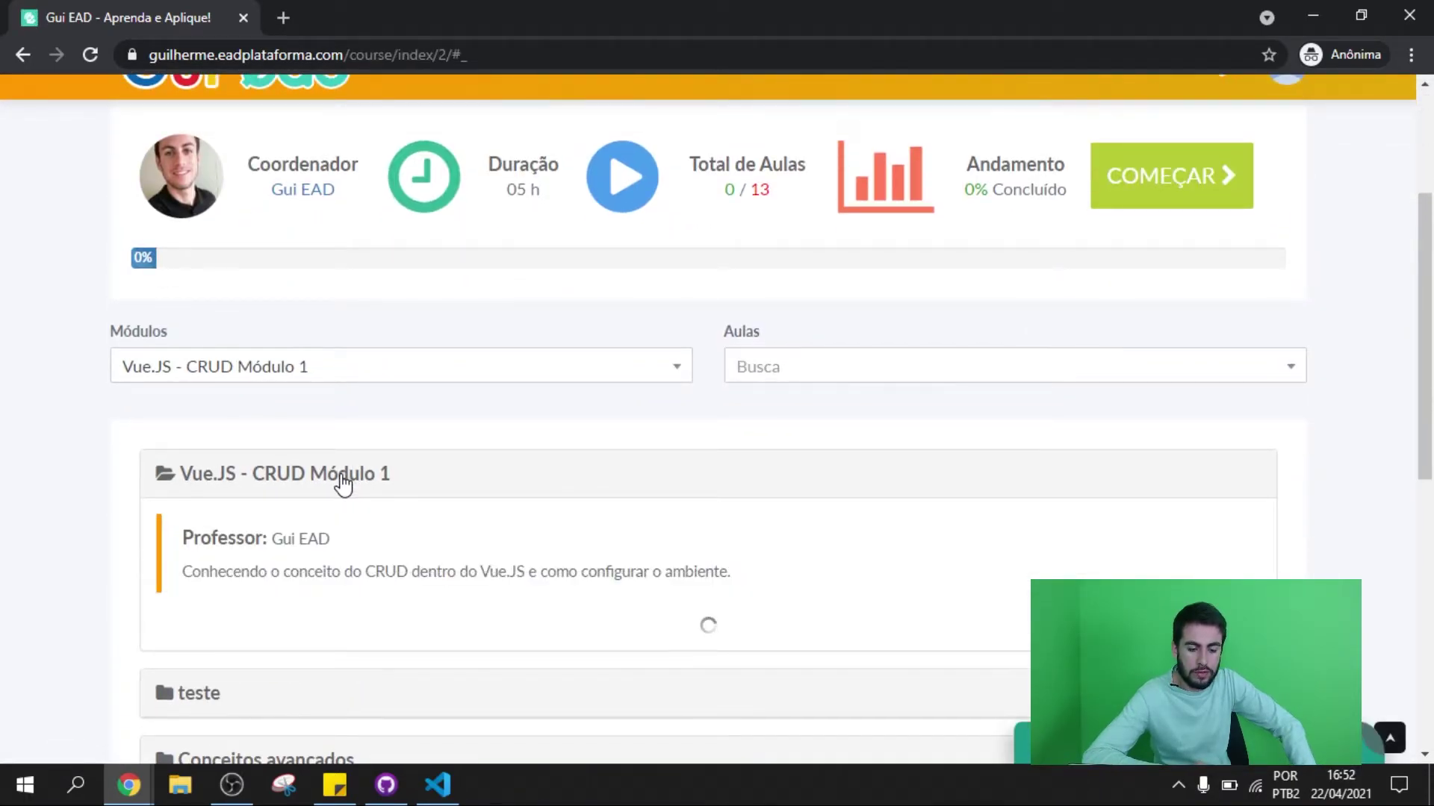
scroll(343, 482, "down", 3)
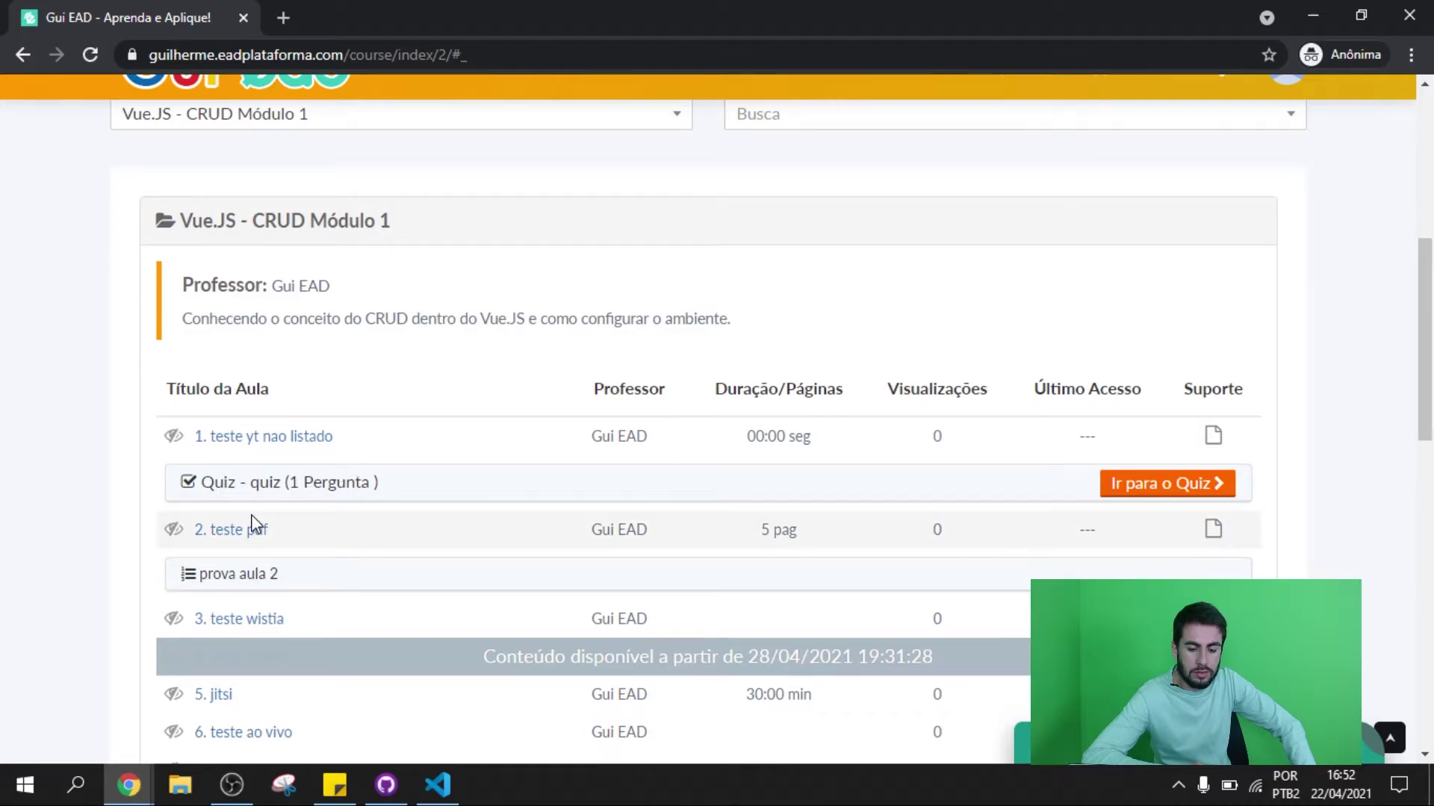
scroll(224, 526, "down", 3)
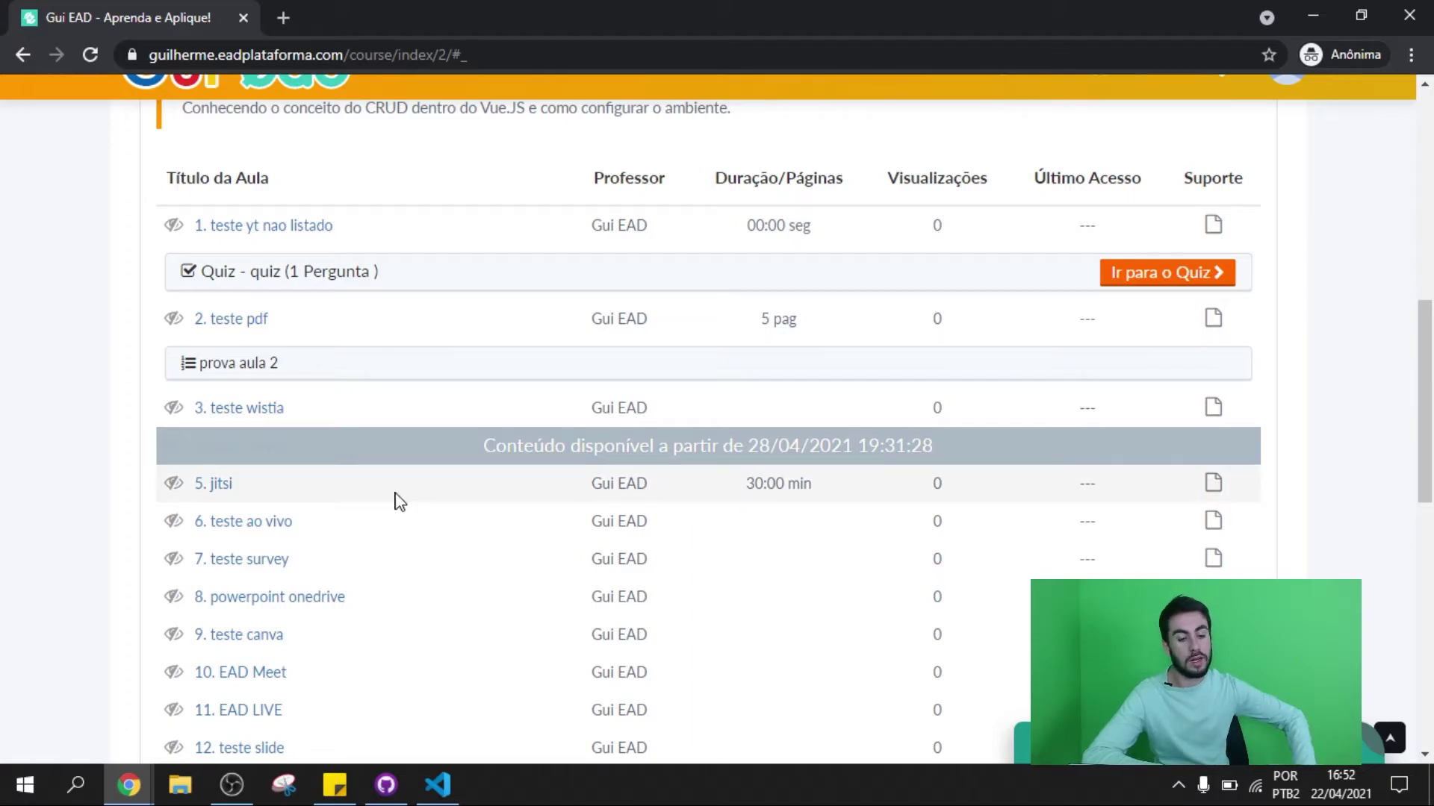
triple_click(328, 451)
left_click(325, 446)
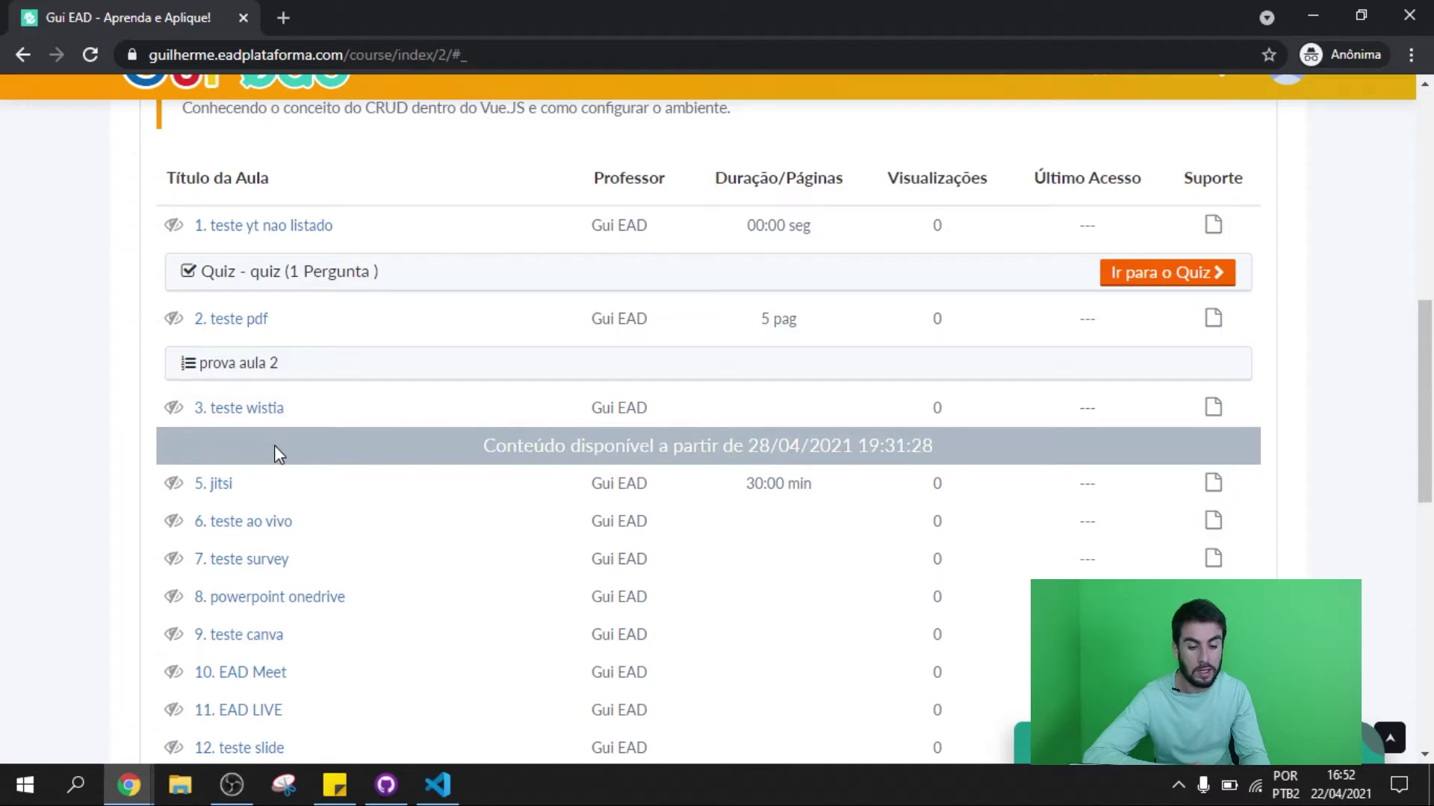
- Return to the administrator's lesson edit page, set Liberar Aula to Conteúdo Liberado and save the access settings
key("alt+Tab")
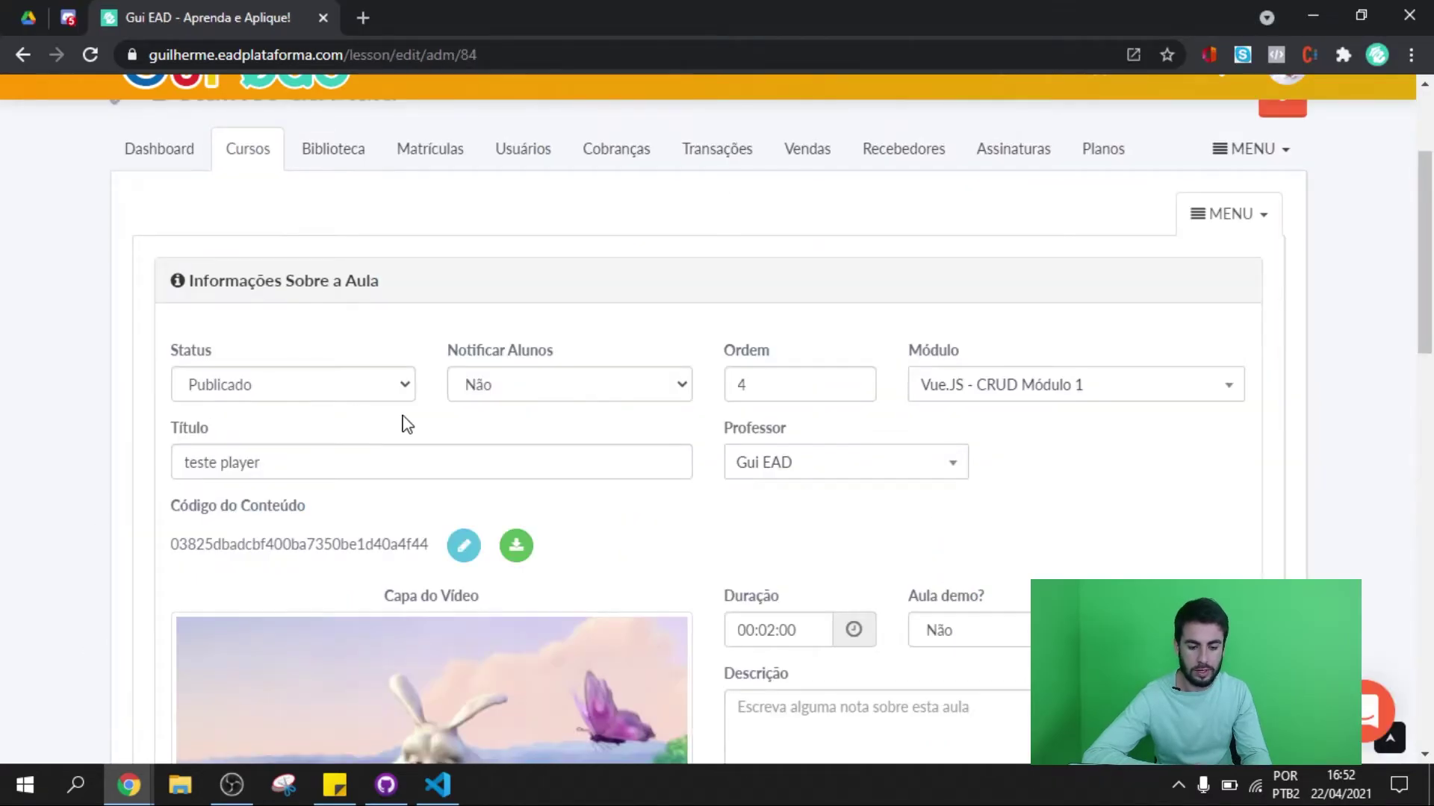
scroll(445, 432, "down", 15)
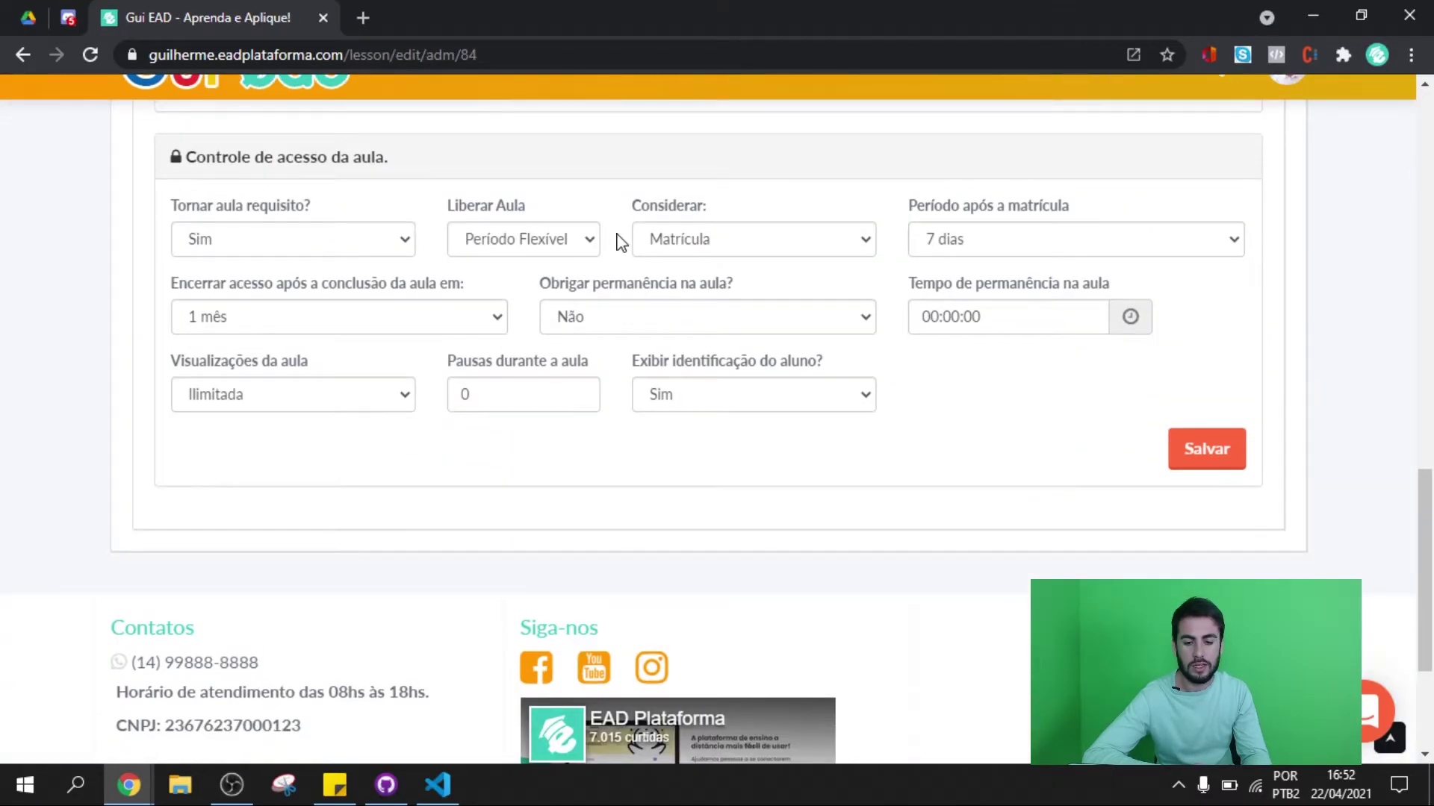
left_click(588, 240)
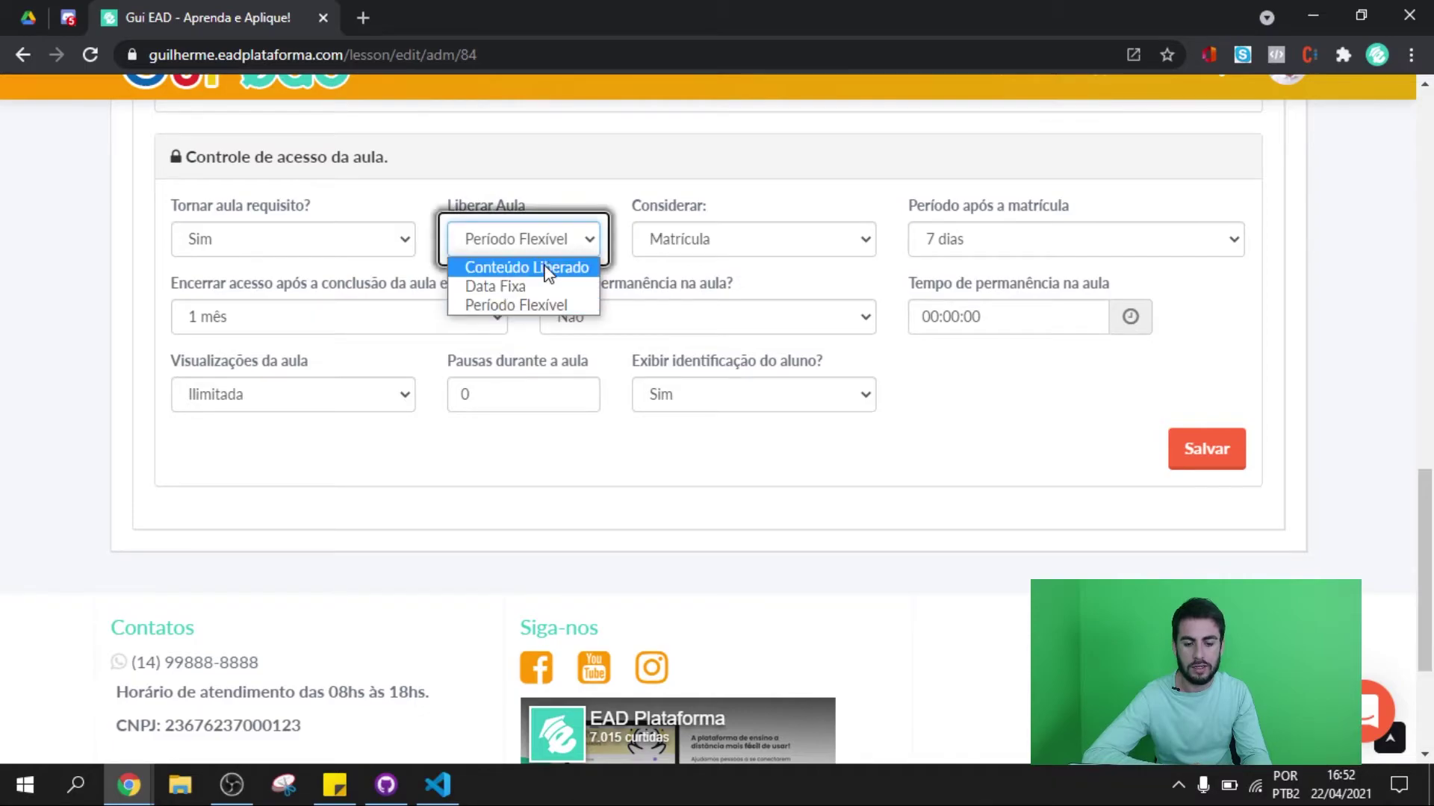
left_click(541, 270)
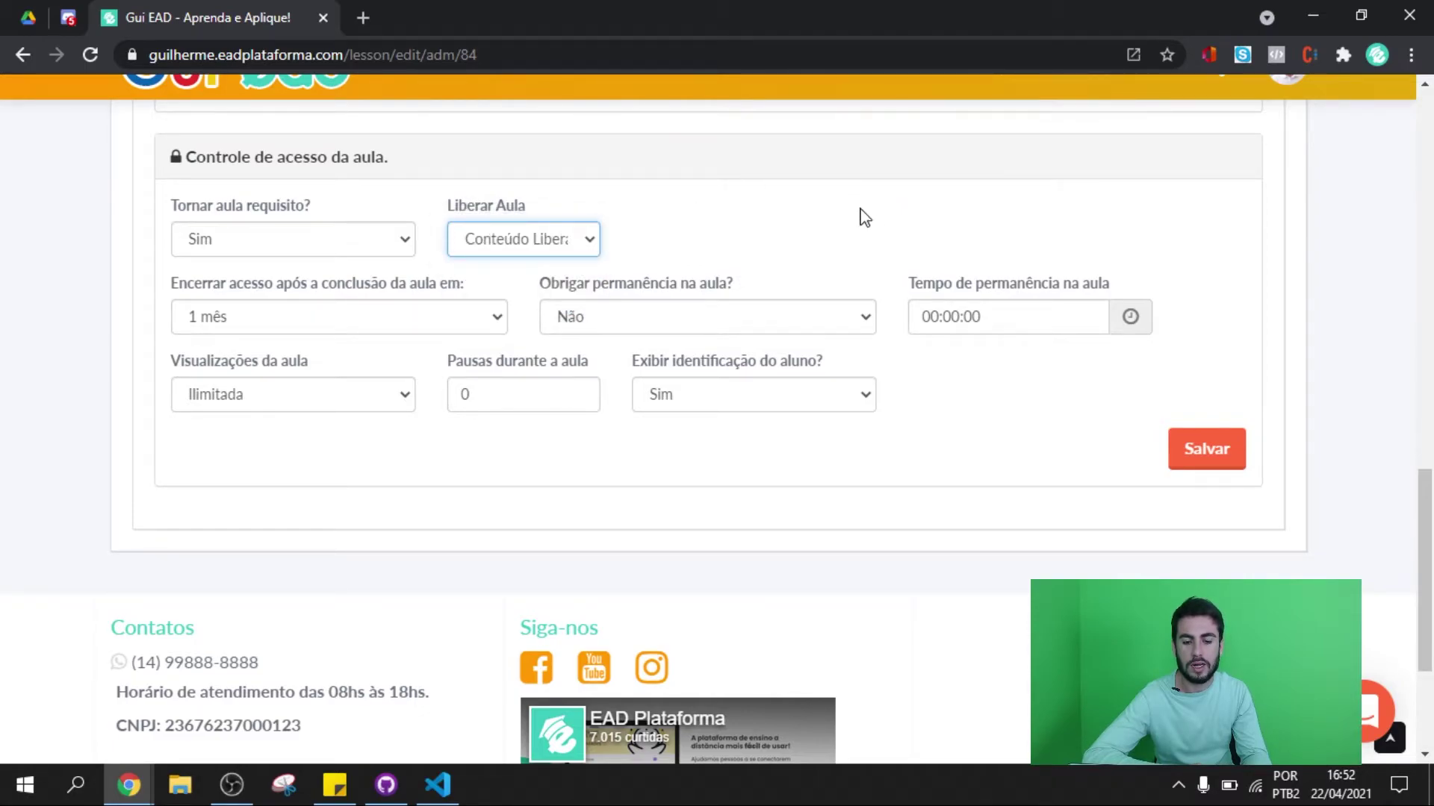
left_click(1180, 442)
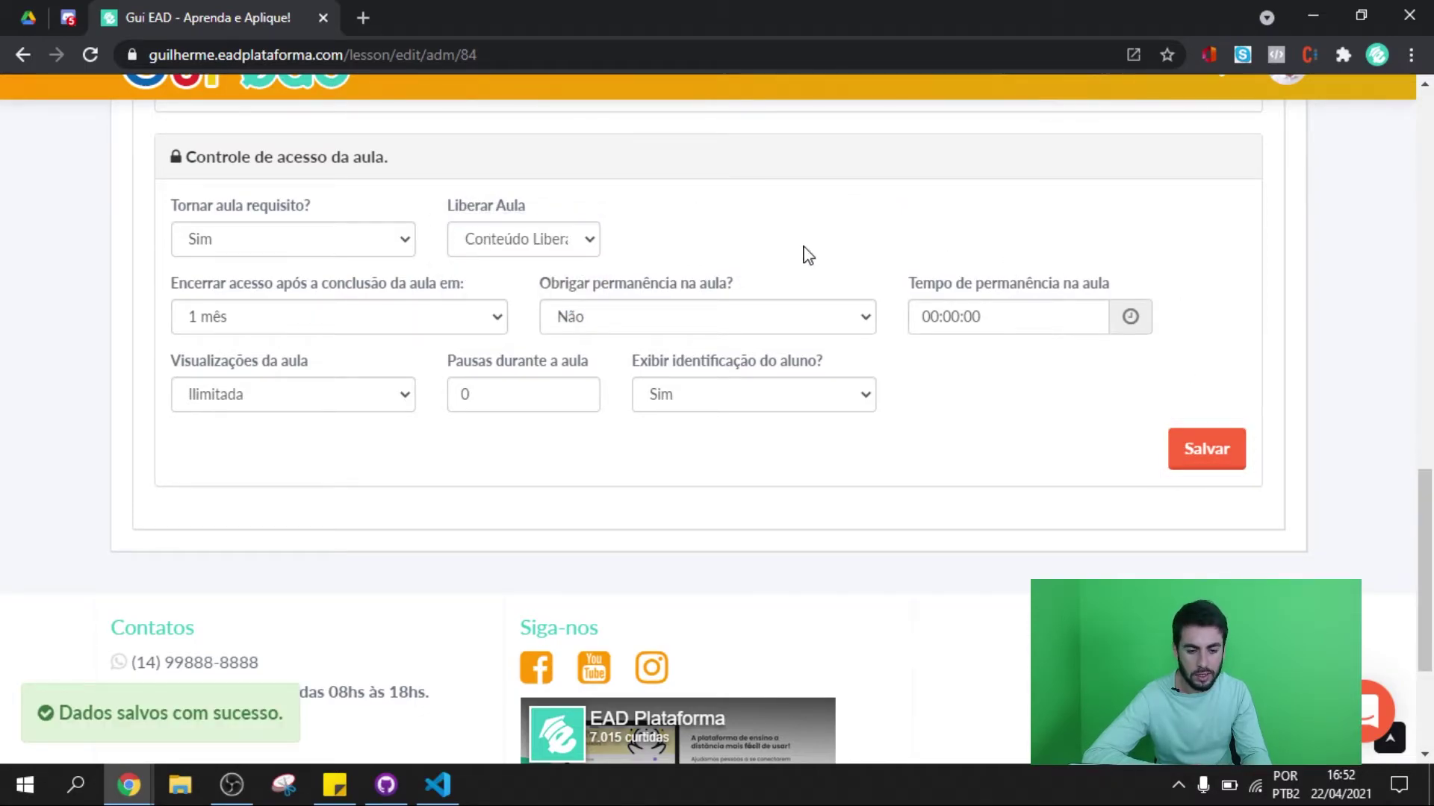
- Switch to the student's window, reload the course page and expand Vue.JS - CRUD Módulo 1 to check the fourth lesson
key("alt+Tab")
key("F5")
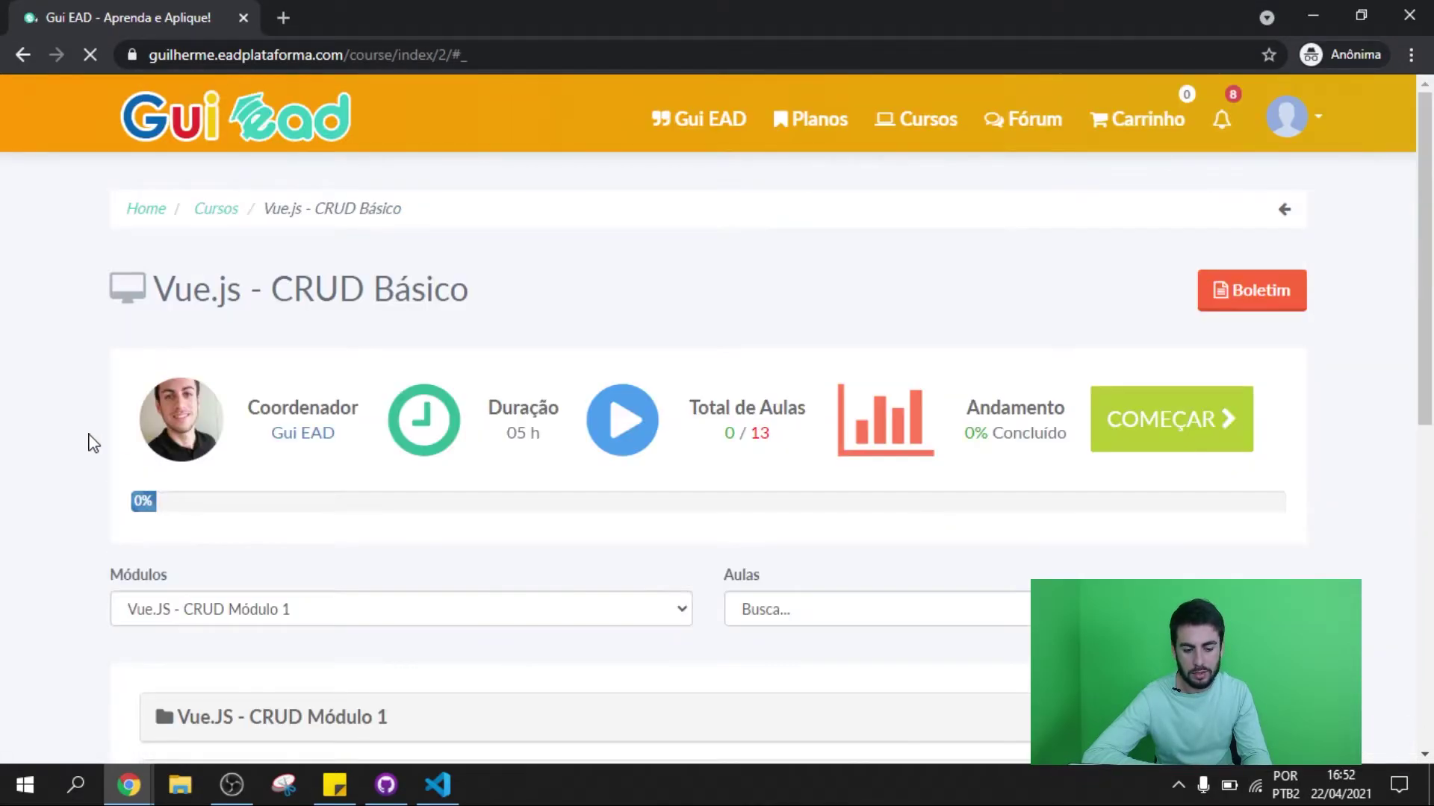
scroll(88, 440, "up", 2)
left_click(283, 214)
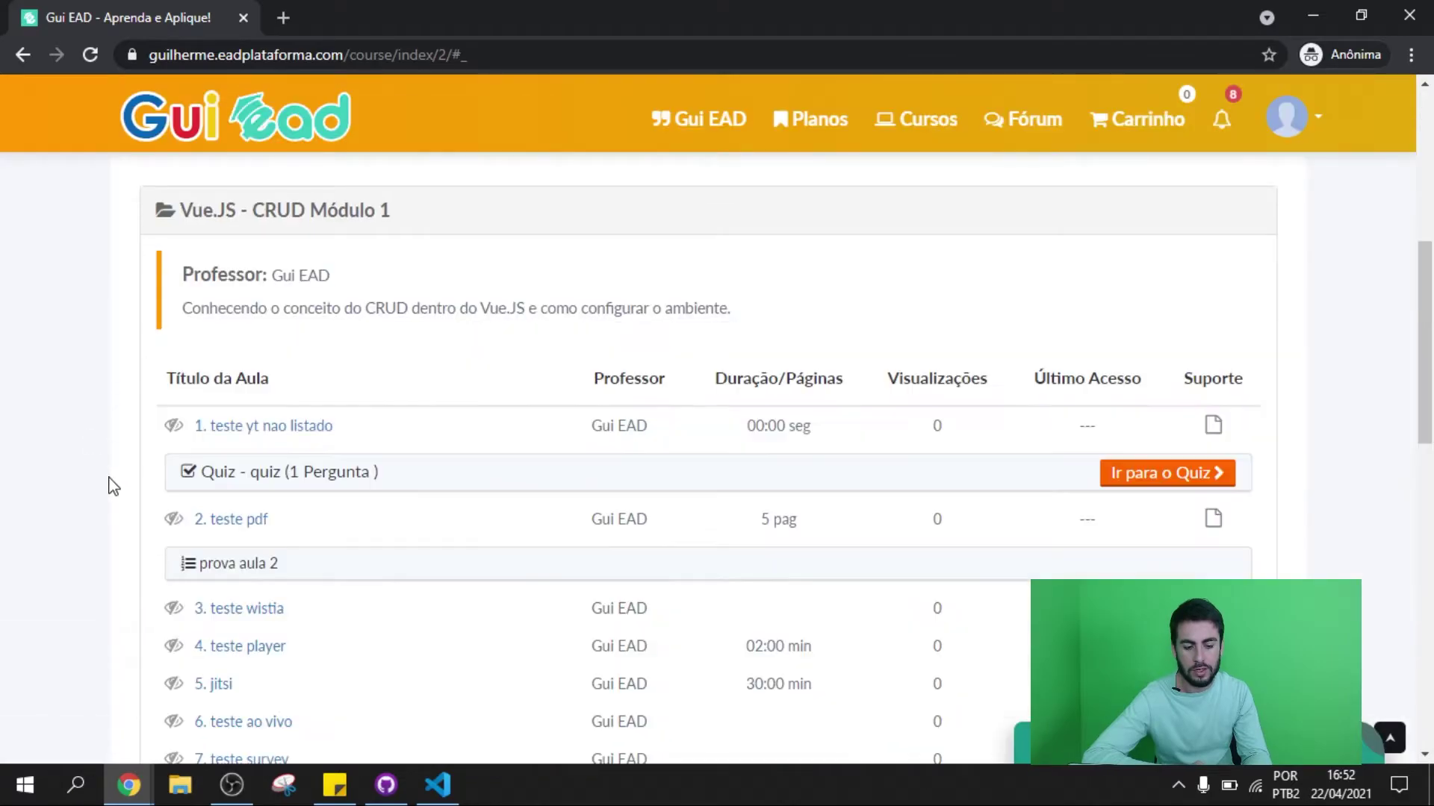
- Open the lesson "teste yt nao listado" as the student and shrink its video player to the smallest display size
scroll(108, 480, "down", 2)
left_click(200, 422)
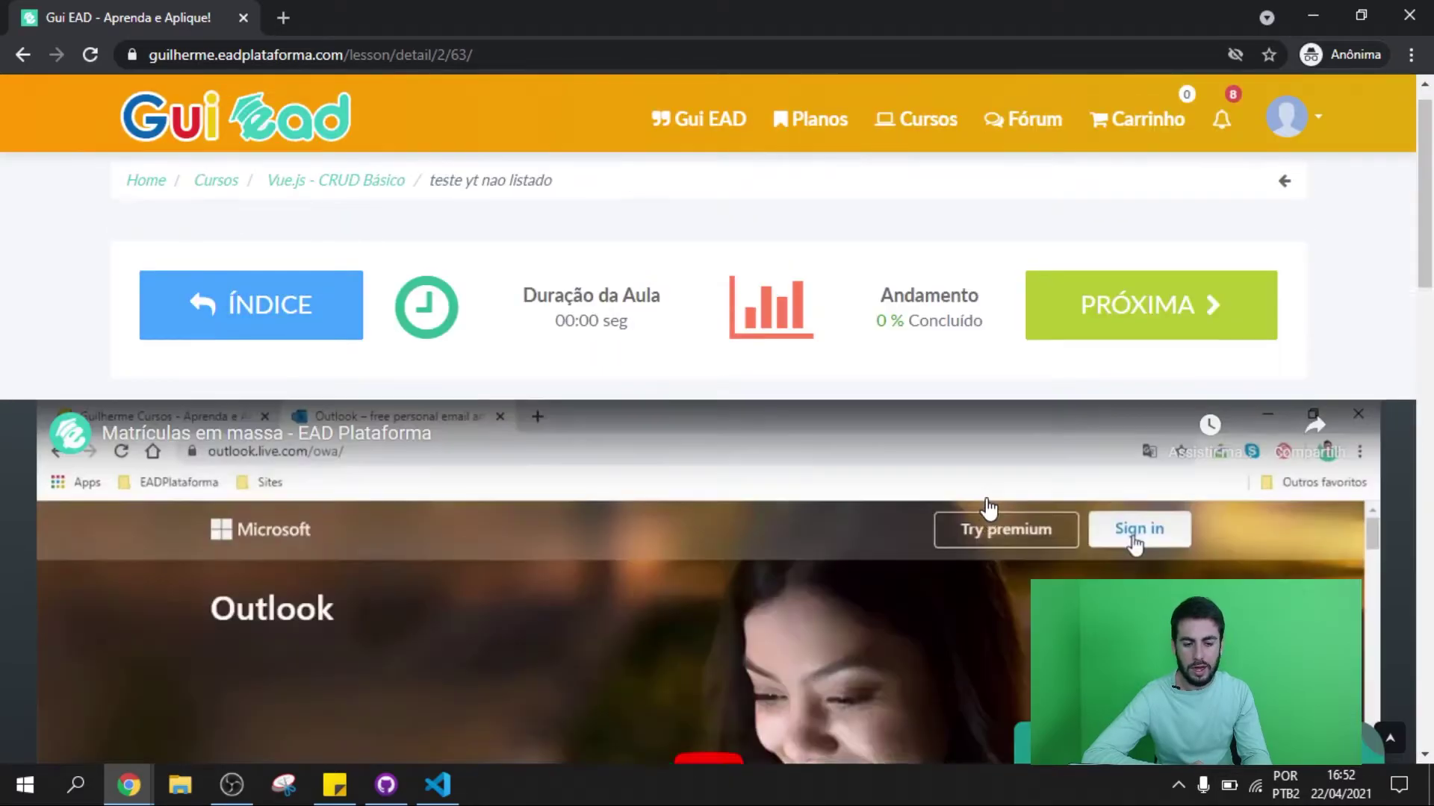
scroll(699, 715, "down", 1)
scroll(988, 508, "down", 9)
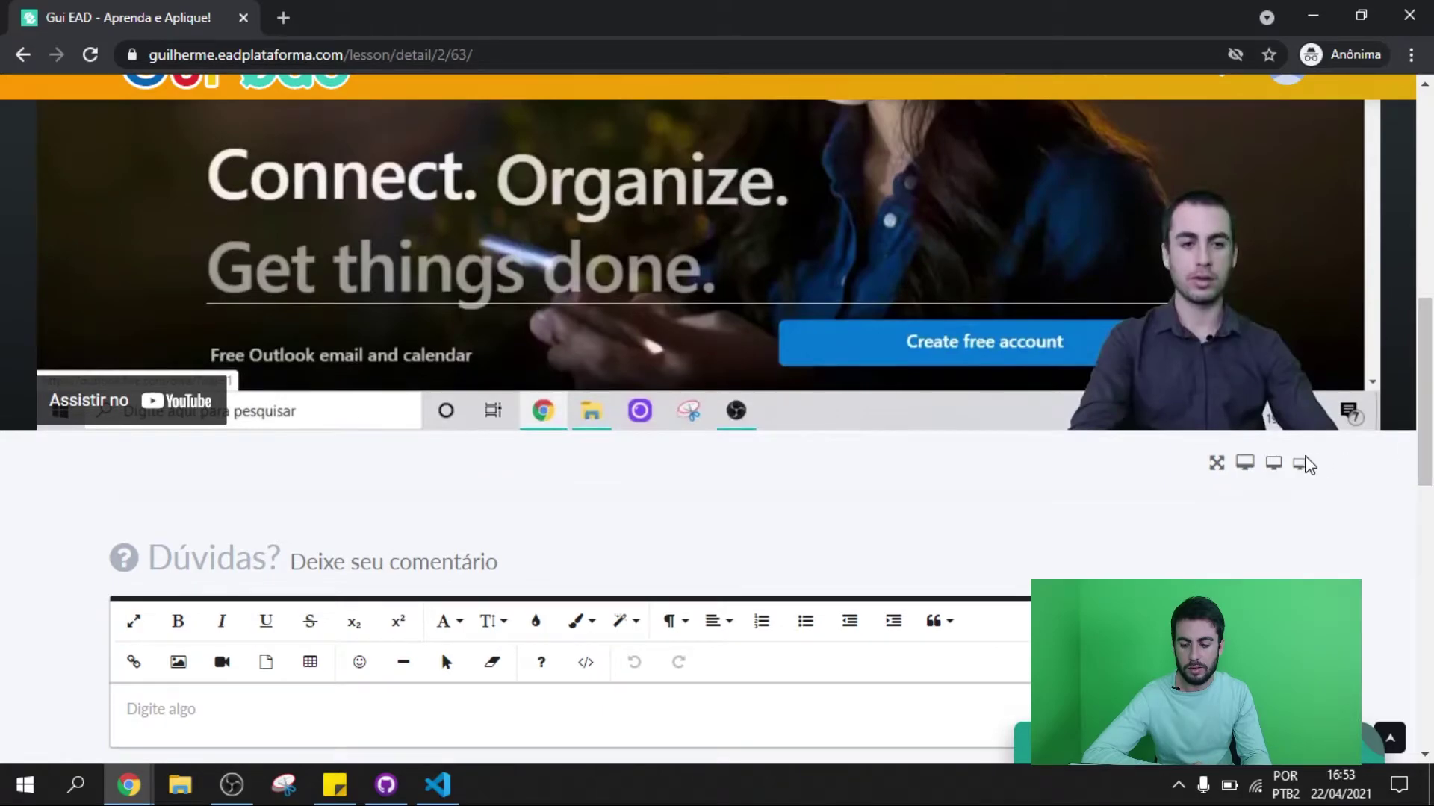
left_click(1305, 464)
scroll(1207, 325, "up", 8)
scroll(1208, 332, "up", 1)
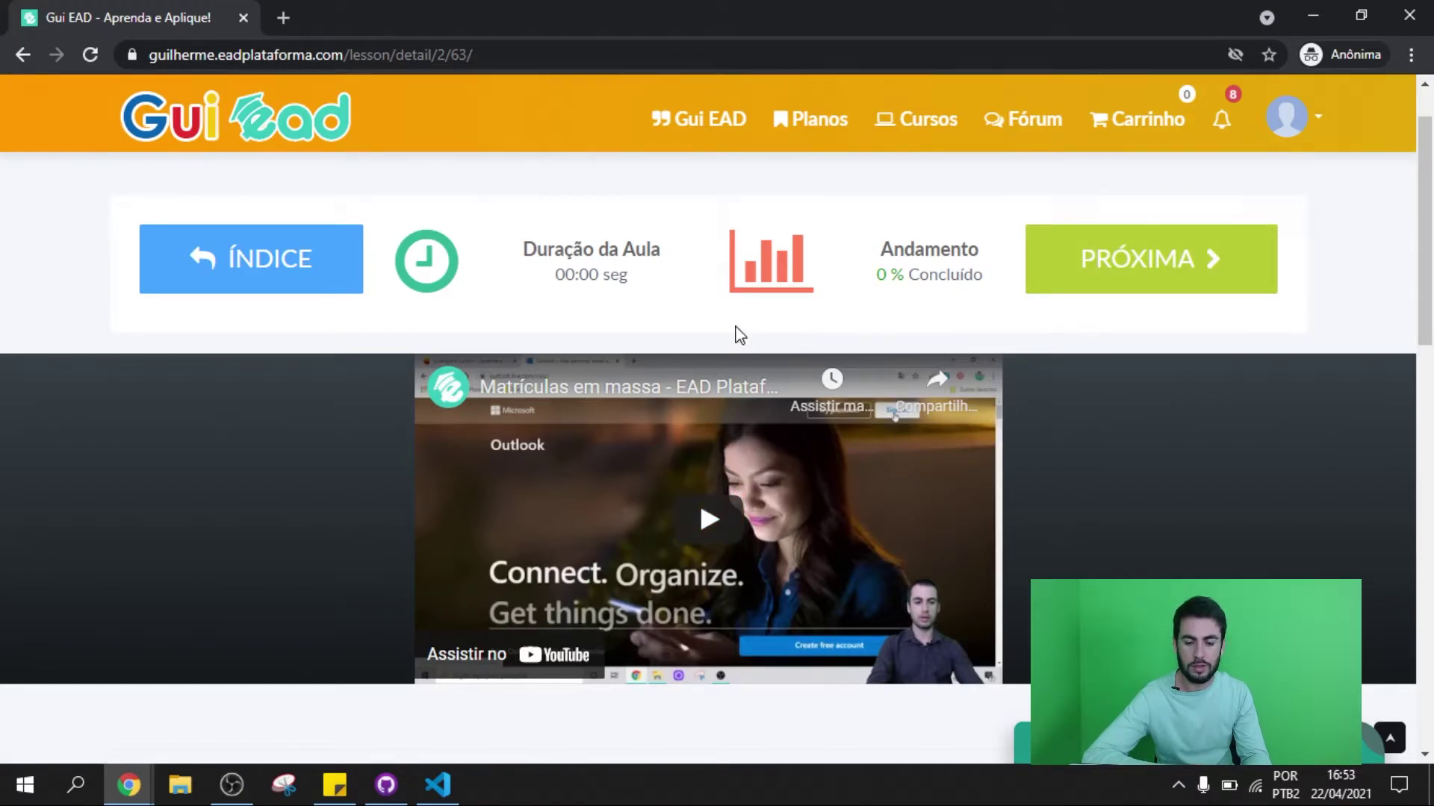
- In the administrator's lesson access control, set Obrigar permanência na aula to Sim with a required time of 00:03:00, and save
mouse_move(718, 157)
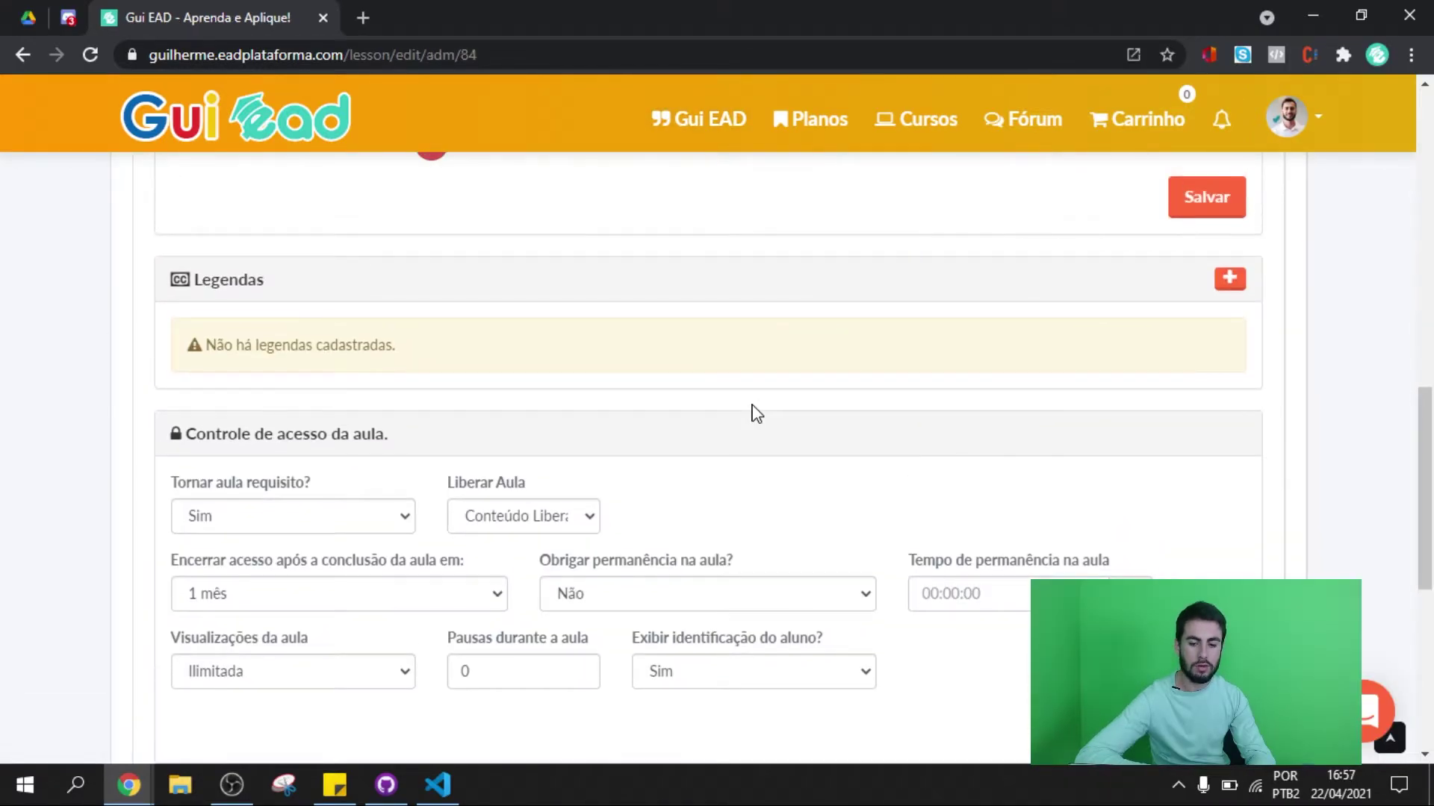
scroll(754, 412, "down", 1)
scroll(754, 411, "down", 2)
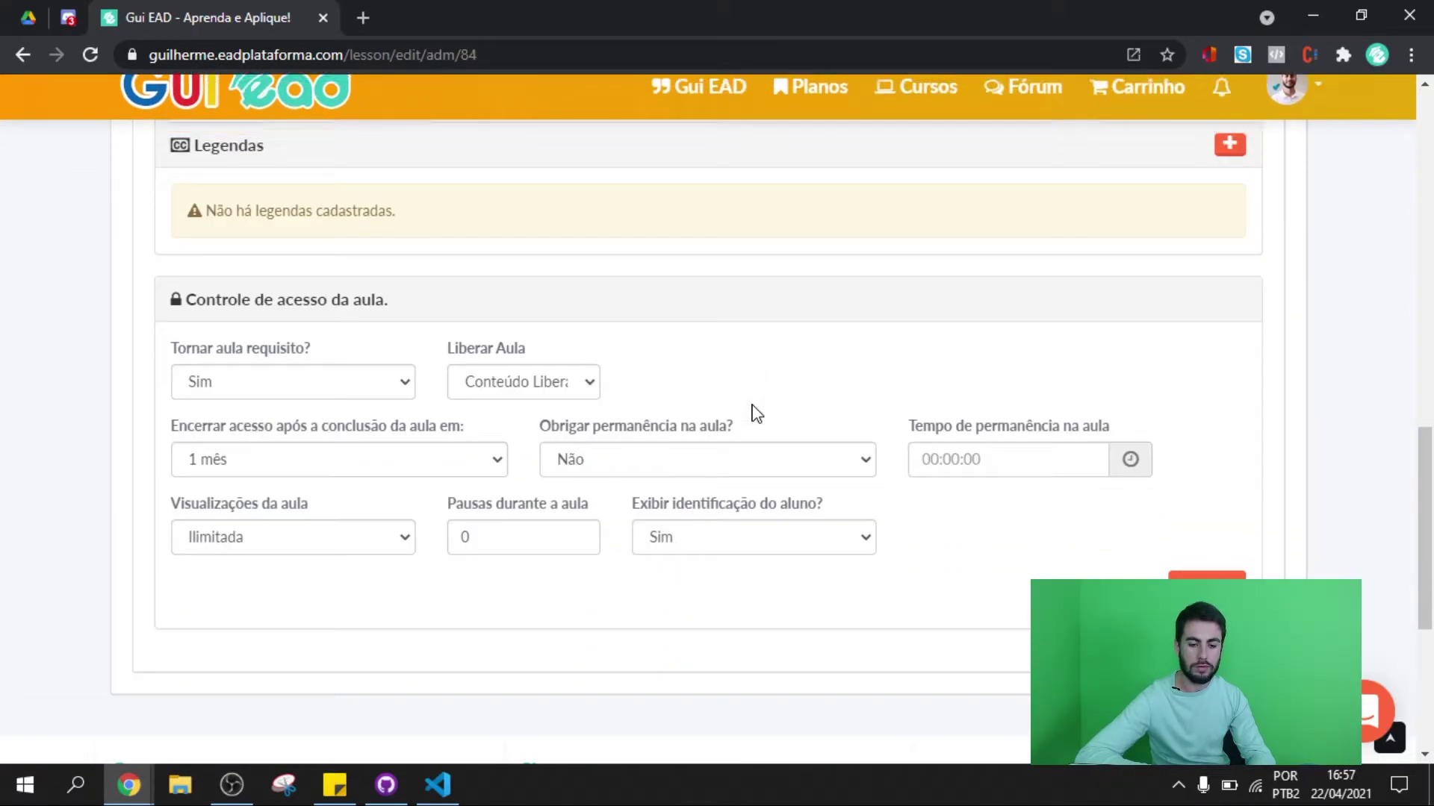
left_click(632, 465)
left_click(601, 497)
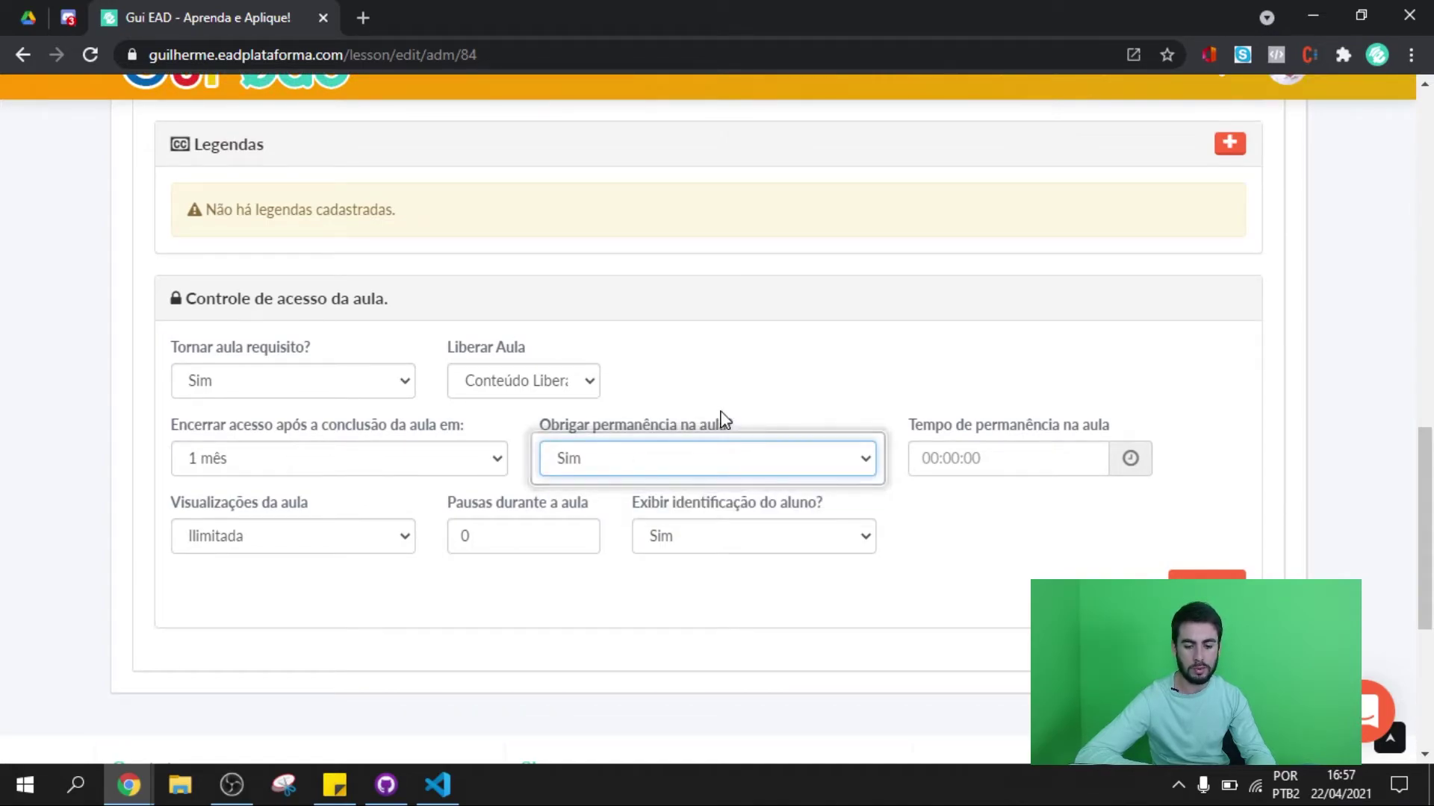
left_click(954, 457)
type("00:03:00")
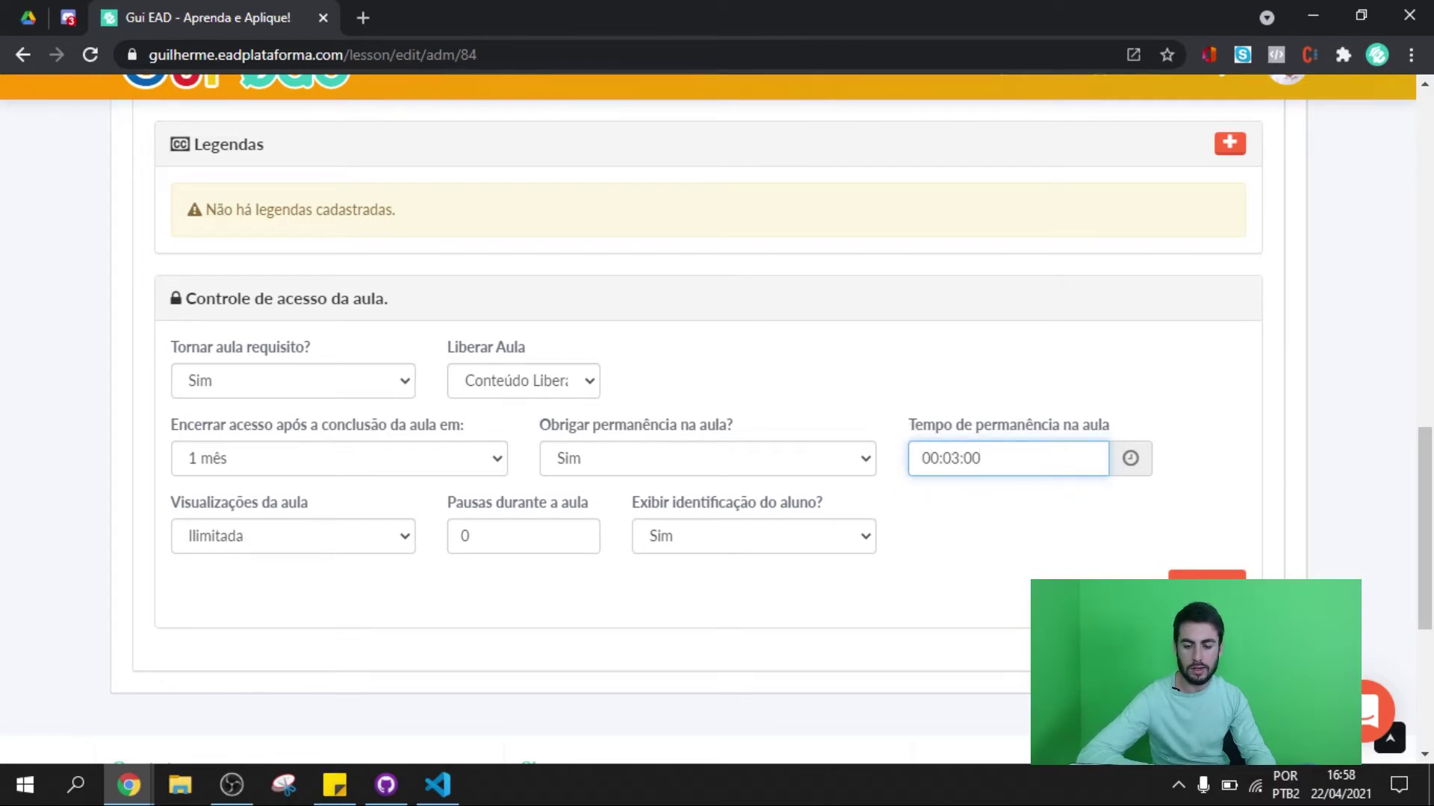
left_click(1202, 586)
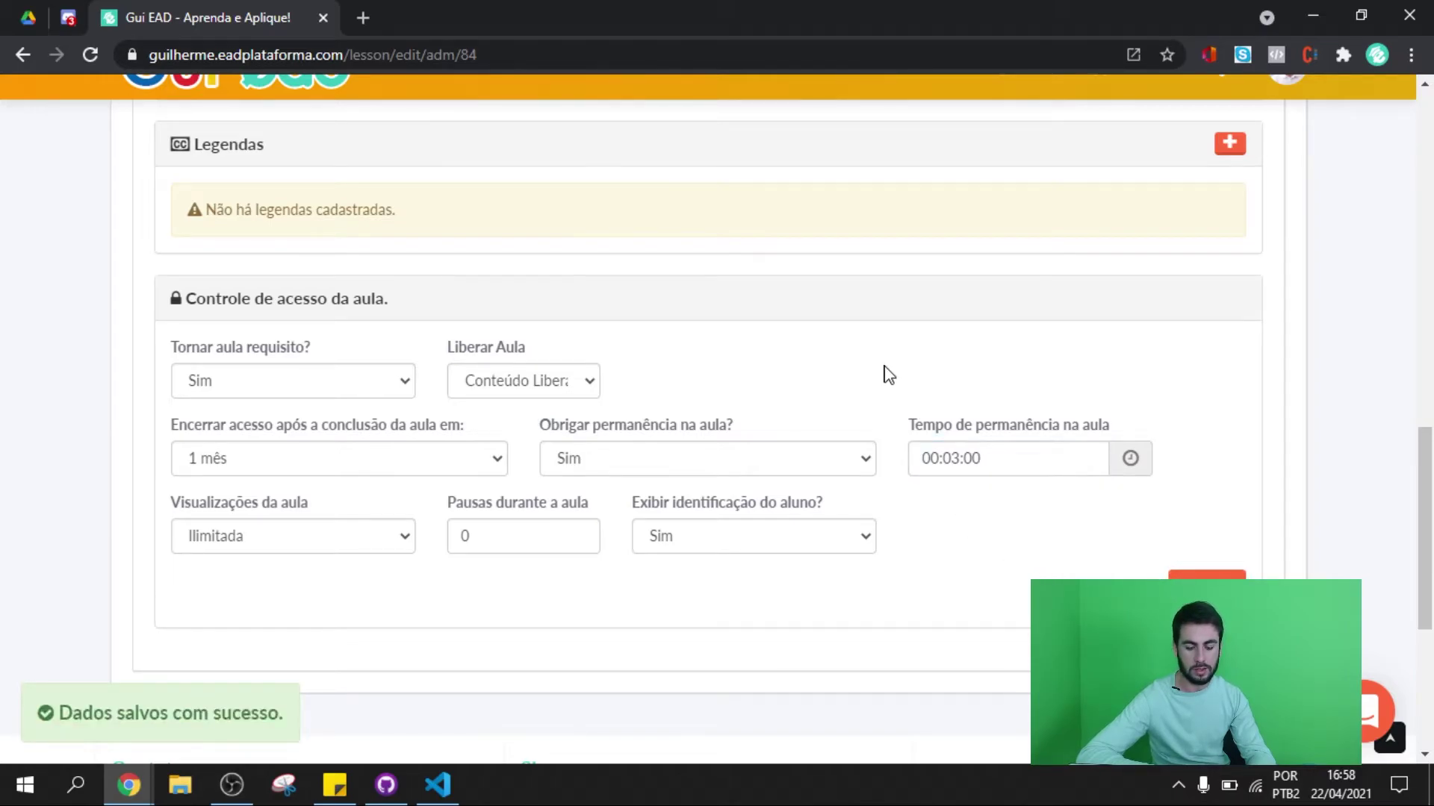
- Switch to the student's window and reload the "teste player" lesson page
key("alt+Tab")
key("F5")
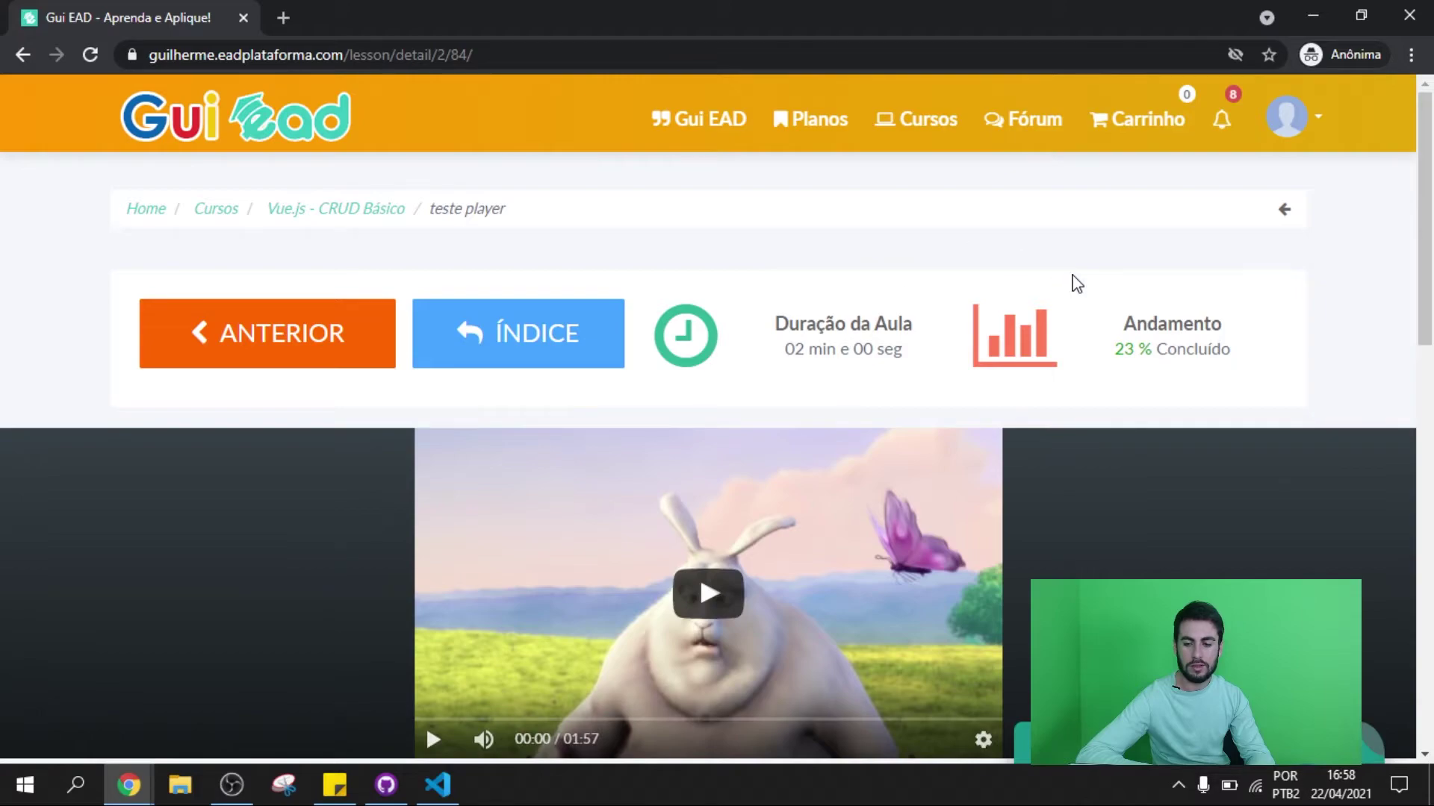